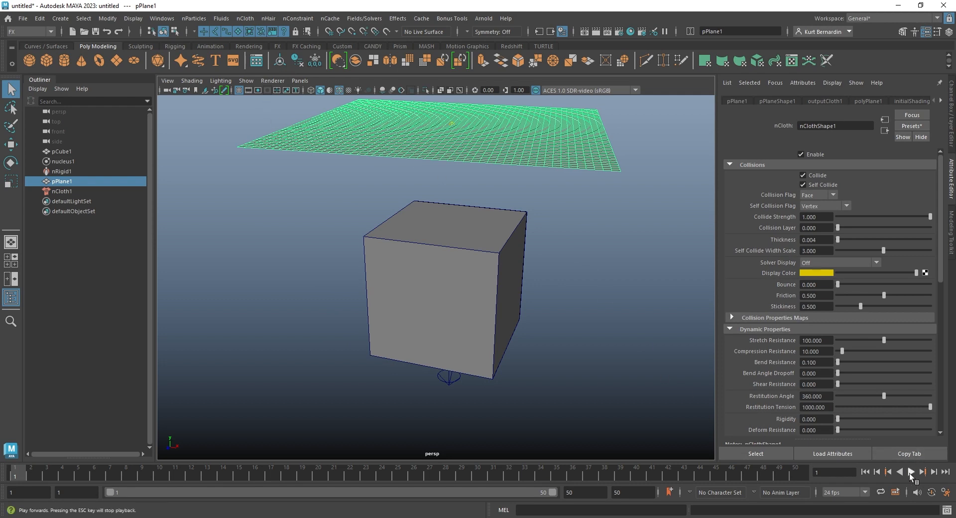
Play back and scrub the existing cloth simulation over the cube, ending at frame 1.
left_click(910, 475)
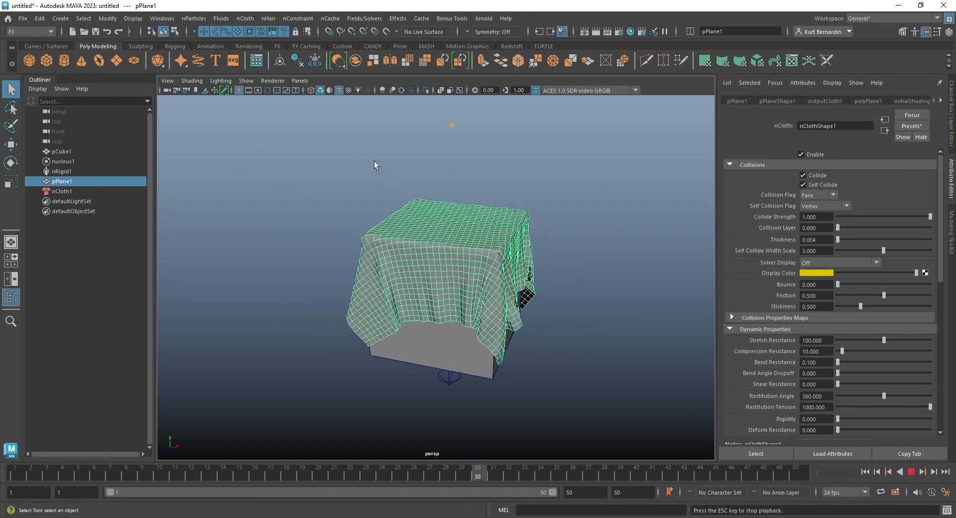
left_click(372, 479)
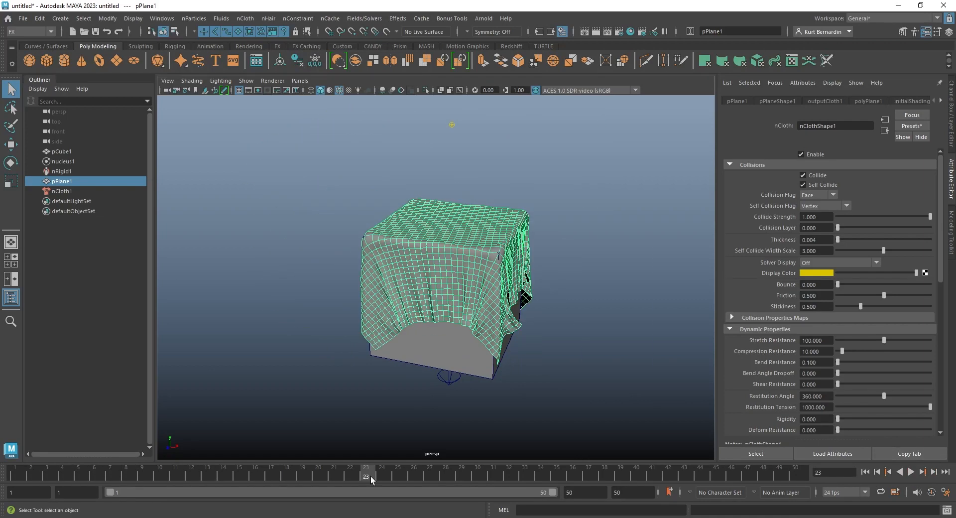
left_click_drag(90, 484, 287, 469)
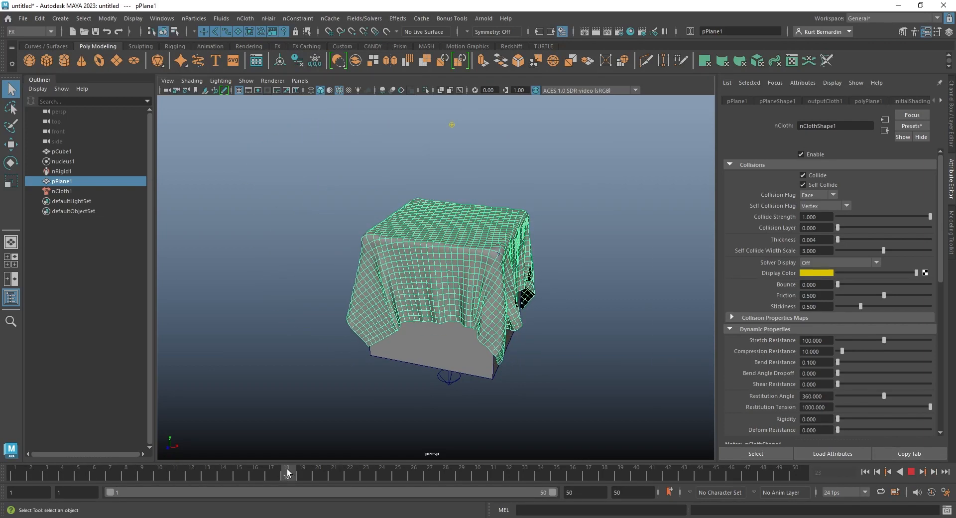
left_click_drag(217, 472, 469, 477)
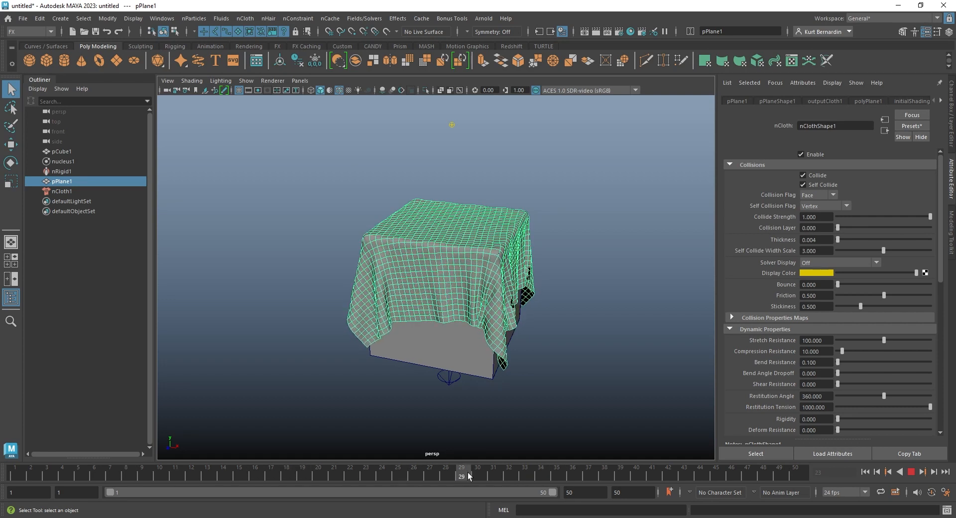
left_click_drag(52, 475, 14, 475)
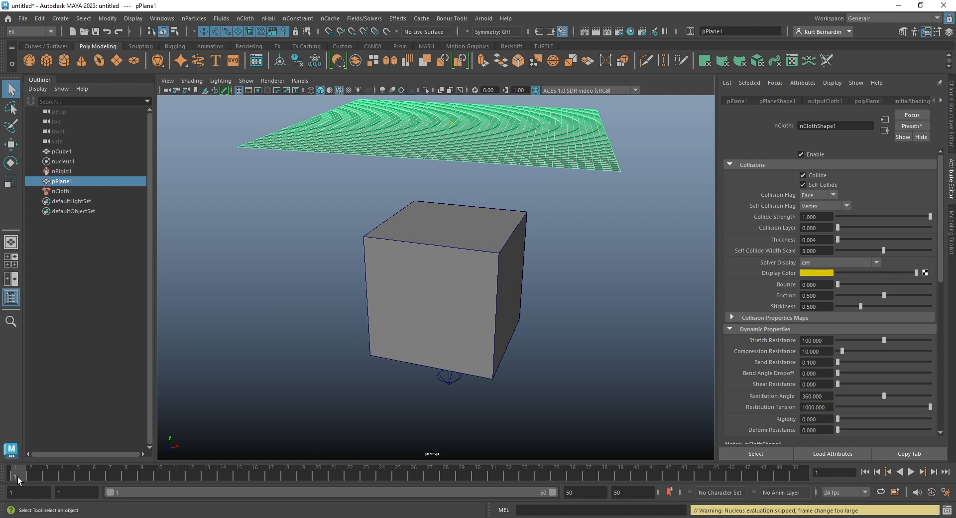
left_click_drag(17, 477, 265, 479)
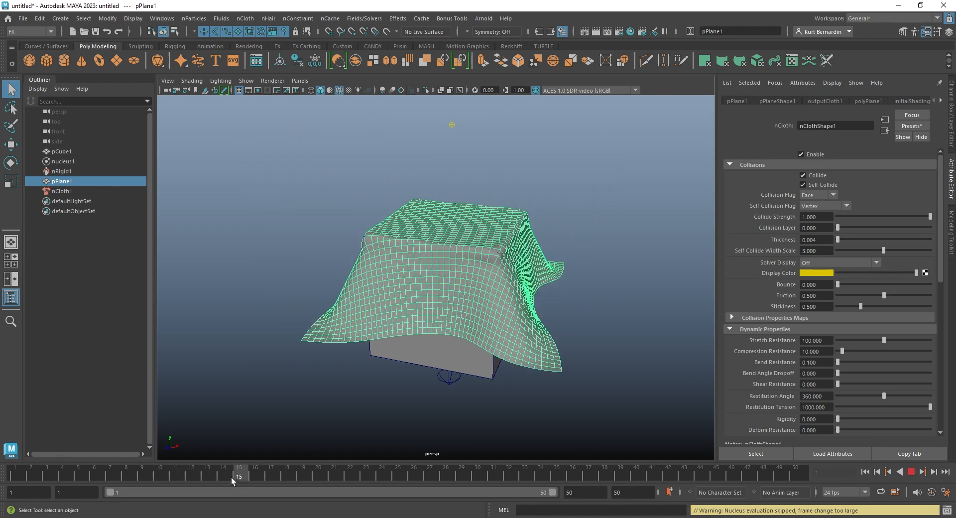
mouse_move(128, 477)
left_mouse_down()
mouse_move(109, 480)
mouse_move(535, 477)
mouse_move(279, 455)
mouse_move(15, 476)
left_mouse_up()
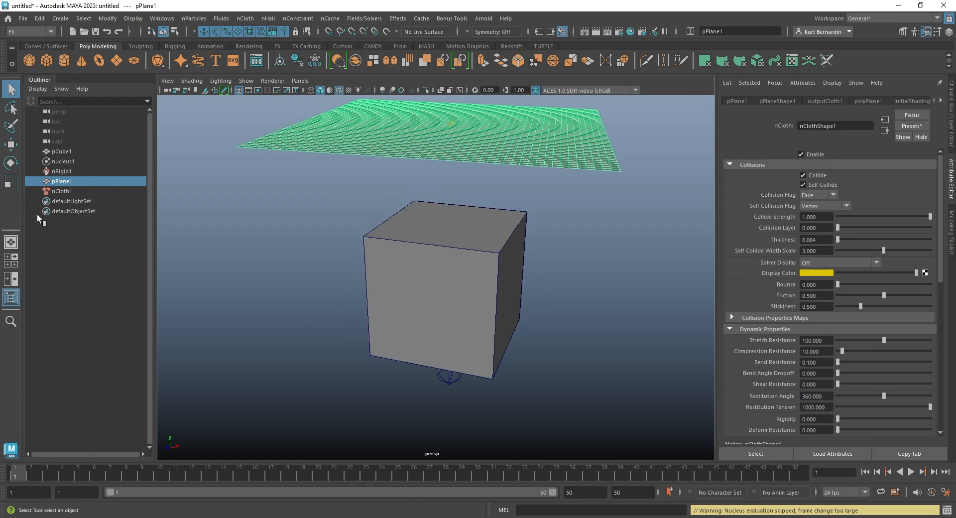
Delete all scene objects from pCube1 through nCloth1, leaving only the cameras and default sets.
left_click(213, 261)
left_click(74, 151)
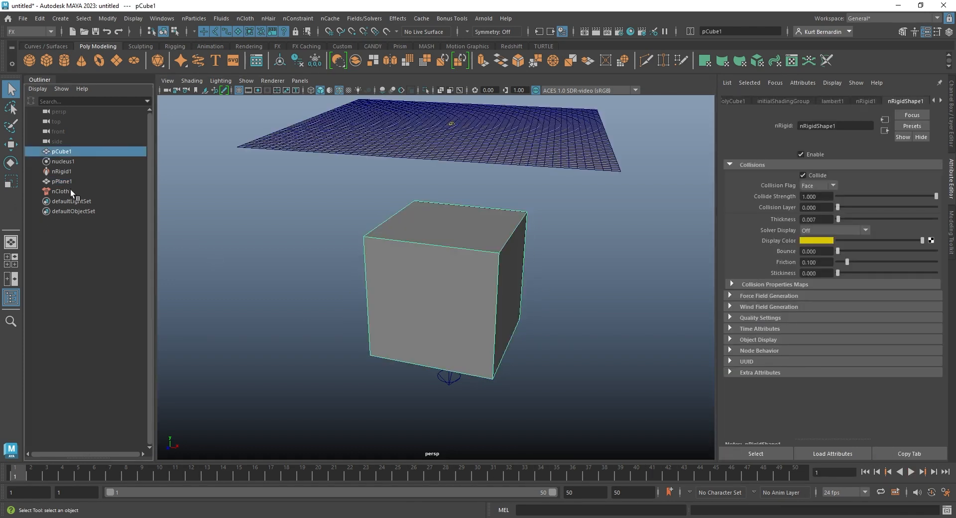
left_click(71, 191, "shift")
key("Delete")
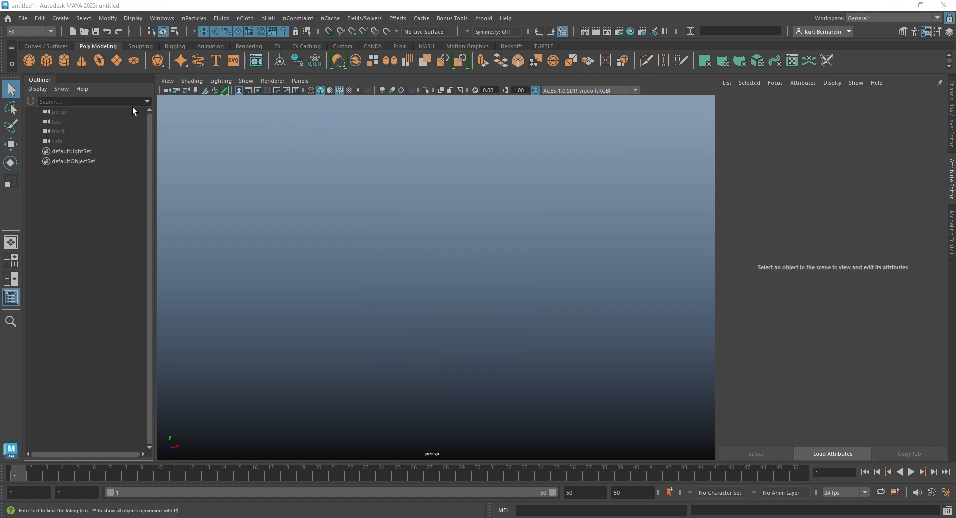
Create a polygon cube and a polygon plane, and raise the plane above the cube.
left_click(46, 64)
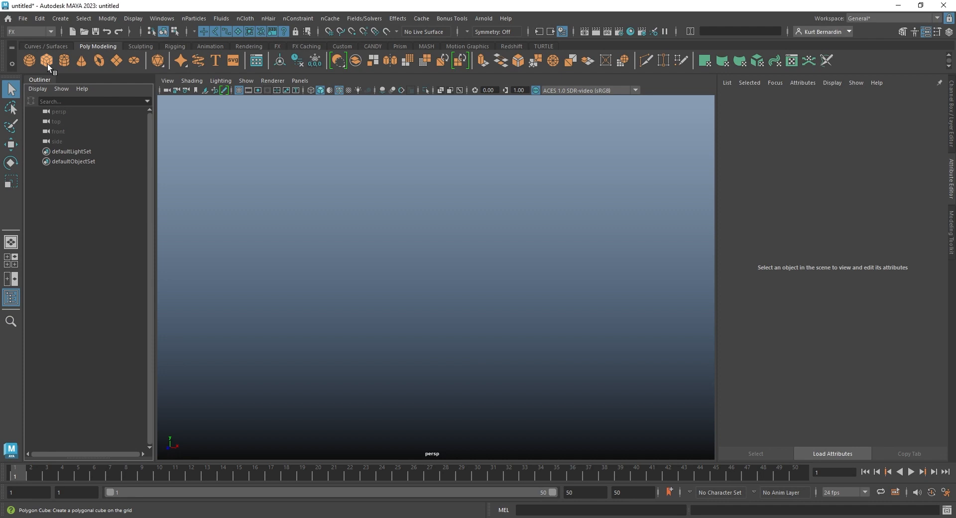
left_click(115, 58)
key("w")
left_click_drag(453, 212, 454, 113)
left_click_drag(514, 193, 500, 194, "alt")
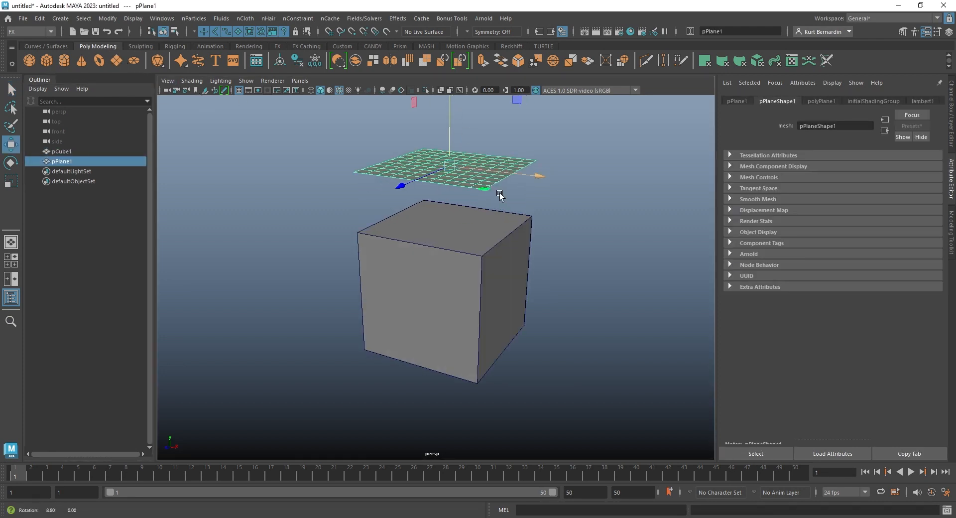
Scale the plane up uniformly so it extends past the cube on all sides.
key("r")
left_click_drag(456, 164, 446, 251)
left_click_drag(329, 239, 277, 262, "alt")
Use the FX menu set to turn the plane above the cube into an nCloth.
key("q")
left_click_drag(310, 140, 344, 167)
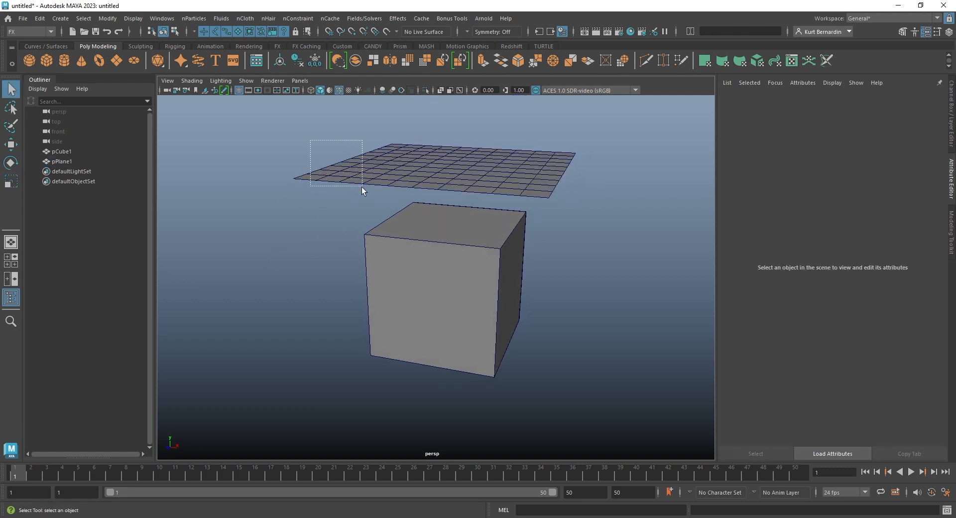
left_click_drag(354, 200, 354, 200)
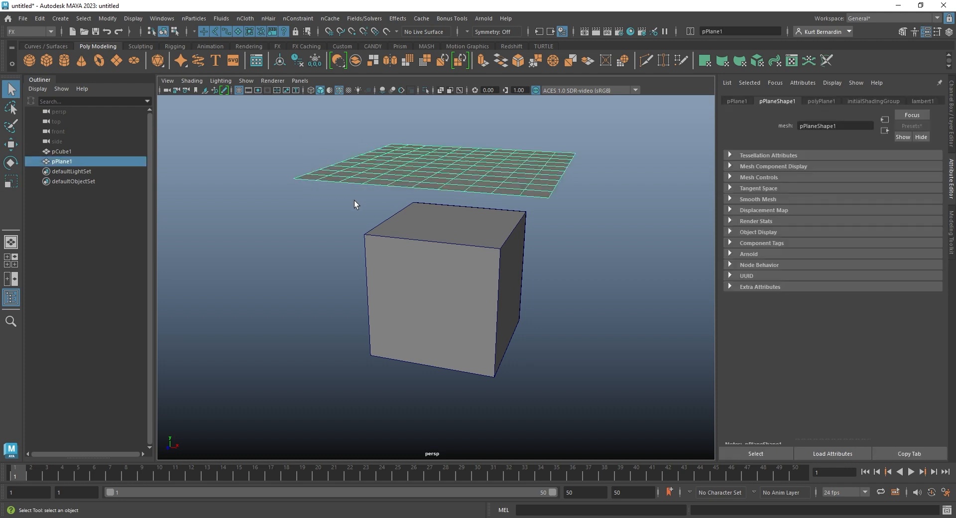
left_click(37, 32)
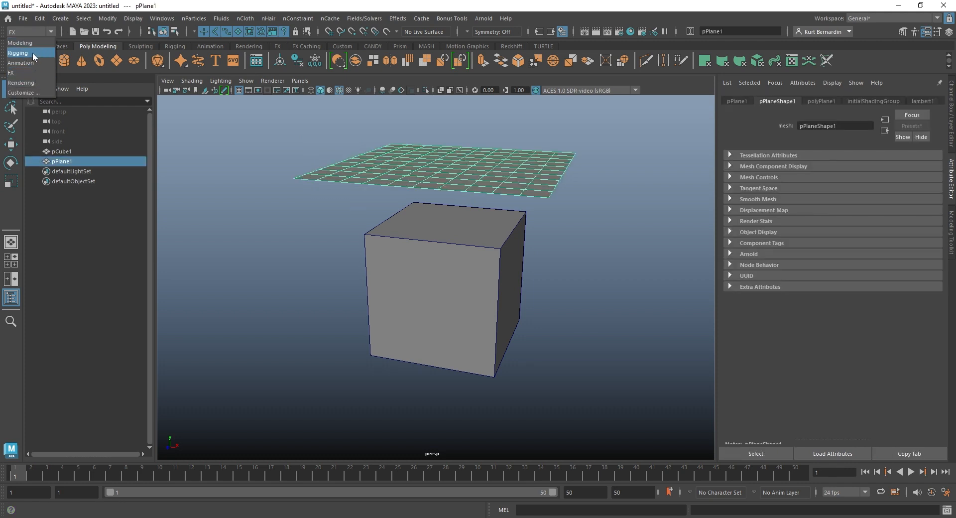
left_click(29, 74)
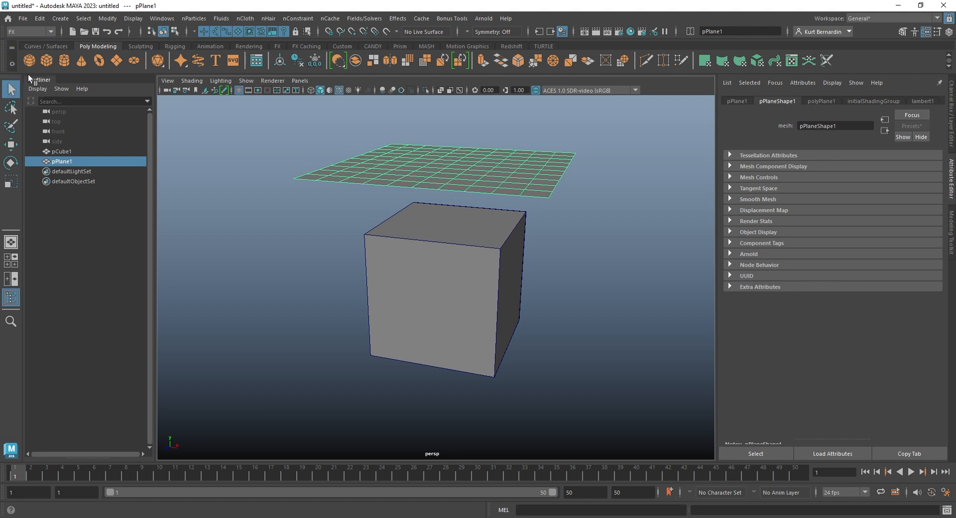
left_click(247, 19)
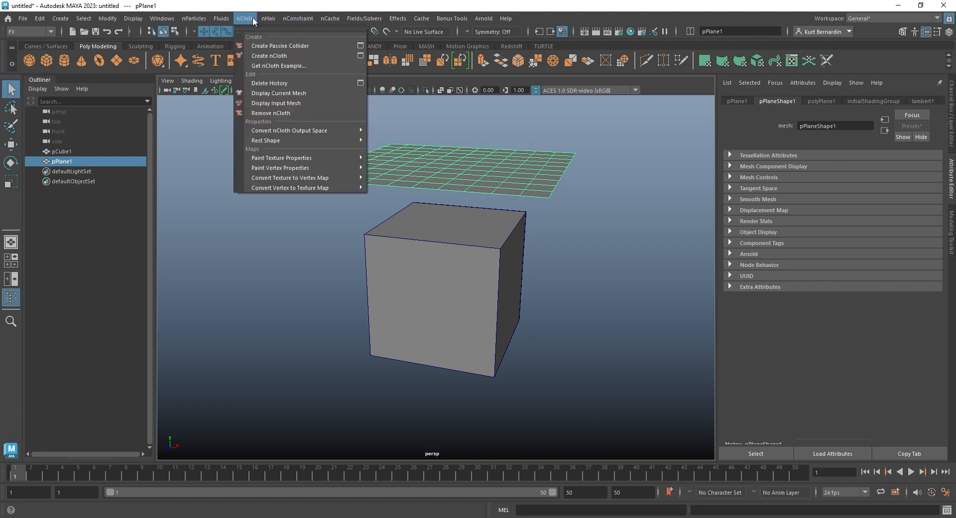
left_click(292, 55)
Play the simulation, inspect the falling plane from several angles, and stop playback.
left_click(911, 473)
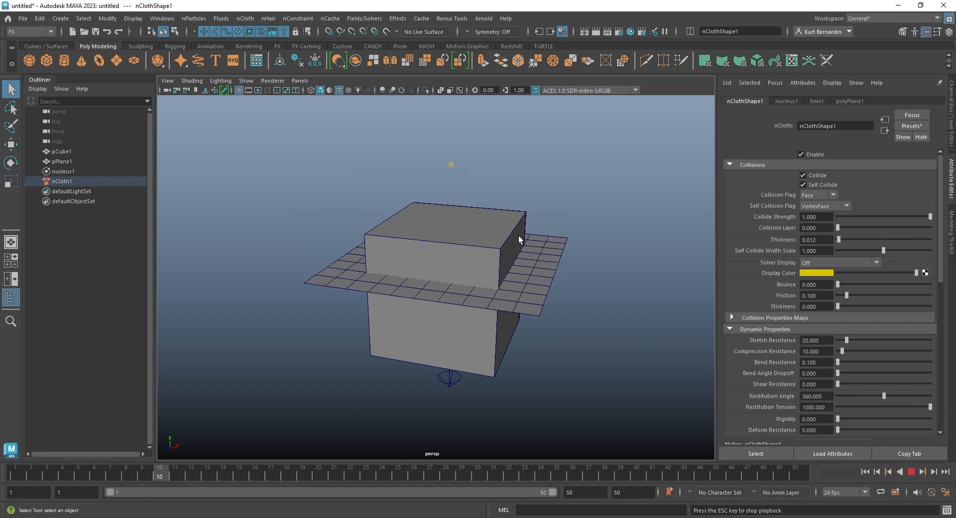
left_click_drag(518, 235, 534, 273, "alt")
right_click_drag(536, 280, 130, 186, "alt")
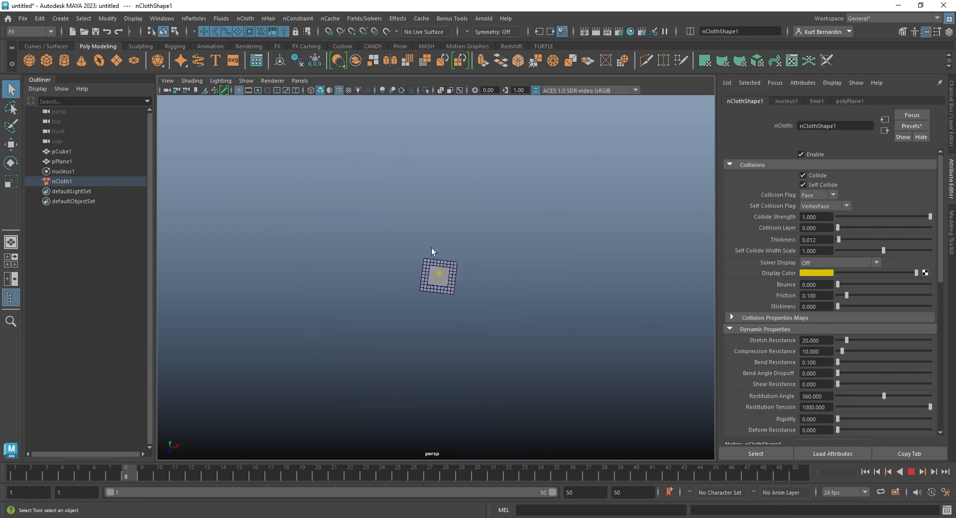
left_click_drag(431, 247, 426, 220, "alt")
right_click_drag(426, 219, 747, 254, "alt")
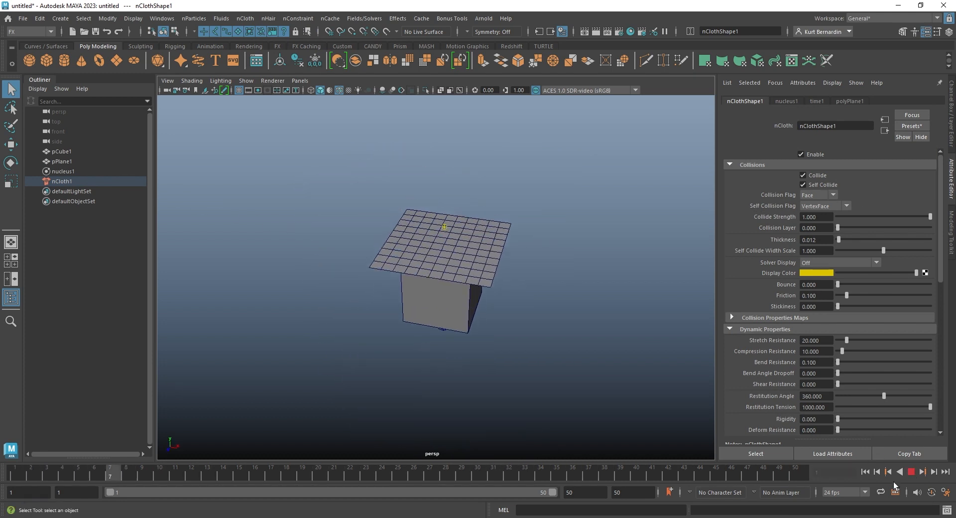
left_click(911, 471)
Rewind to frame 1, make the cube a passive collider for the cloth, and test the simulation.
left_click_drag(410, 405, 414, 345, "alt")
left_click(417, 301)
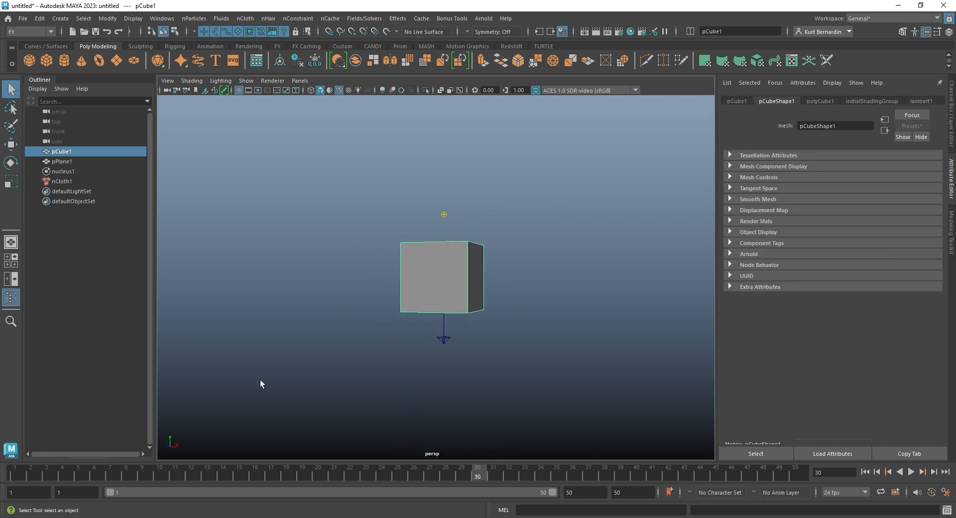
left_click_drag(86, 468, 15, 470)
left_click_drag(427, 193, 417, 215, "alt")
right_click_drag(417, 215, 473, 235, "alt")
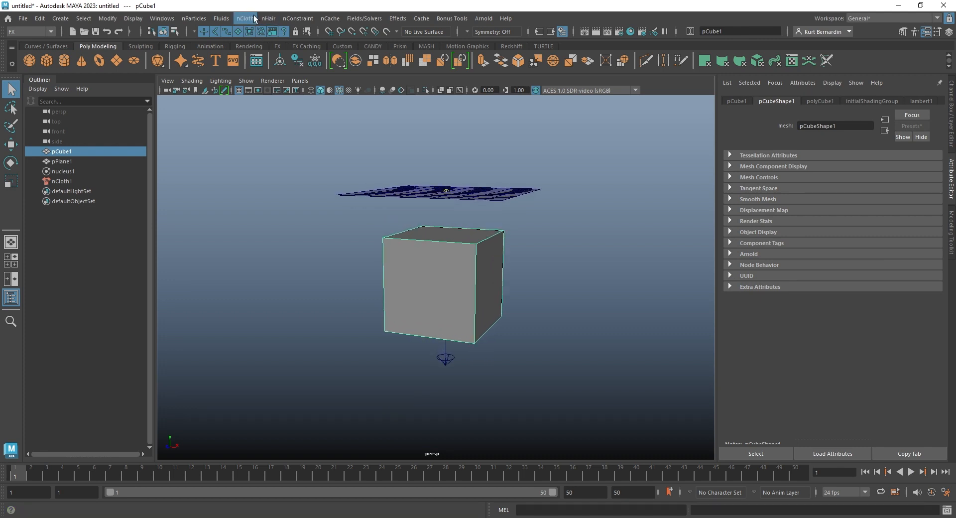
left_click(240, 19)
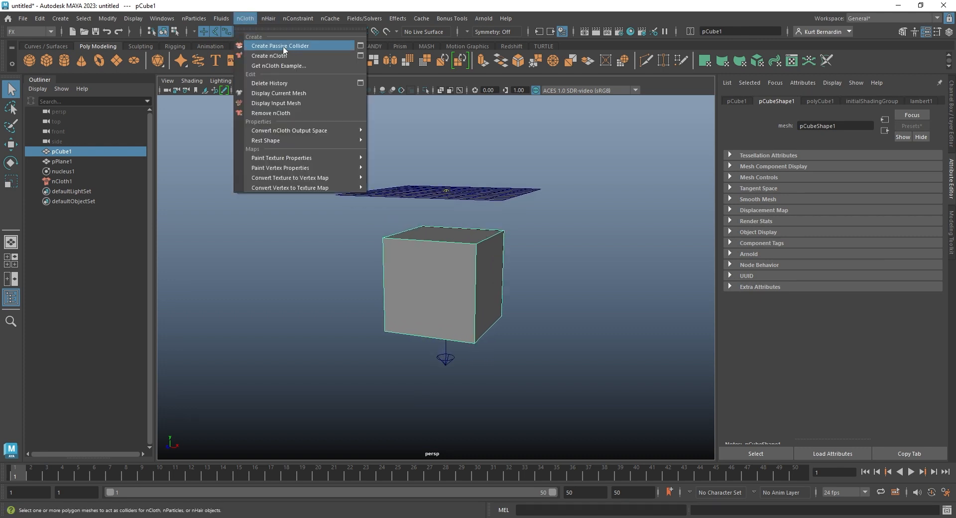
left_click(315, 43)
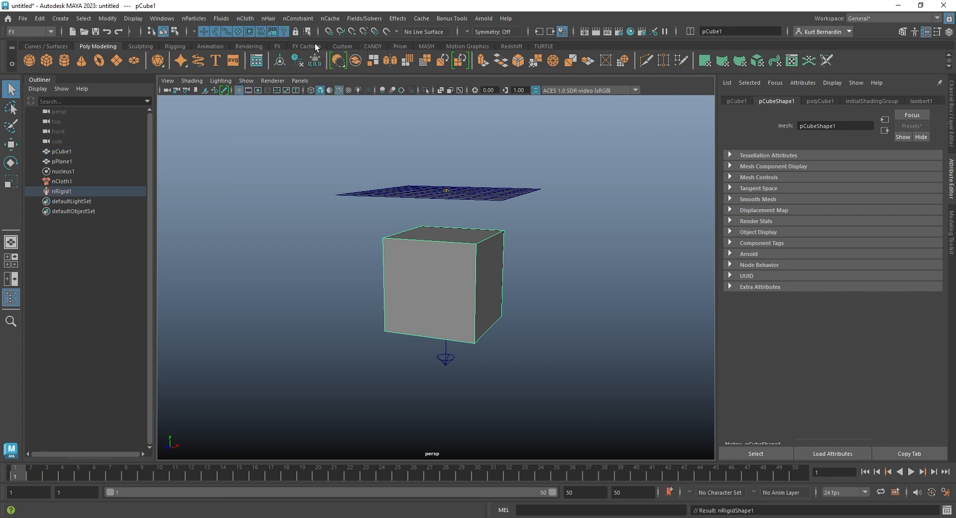
key("alt+v")
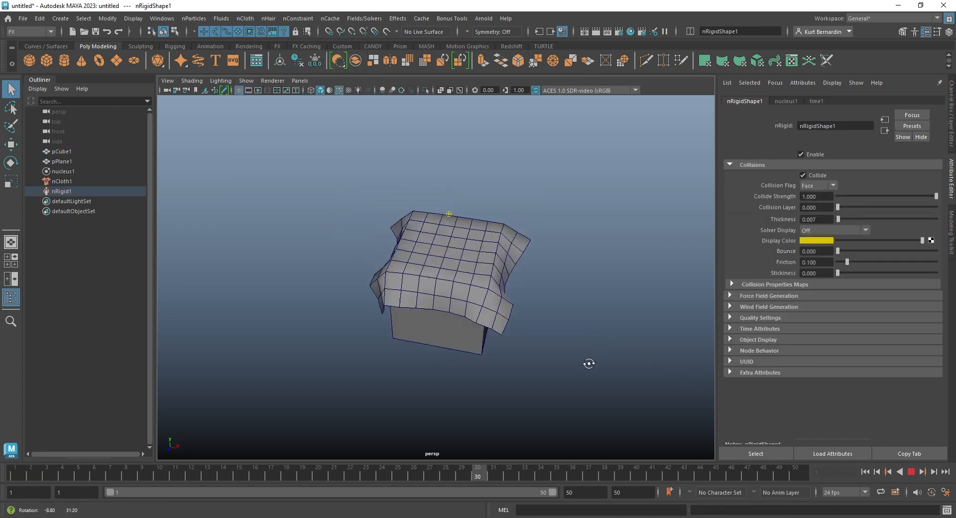
left_click(911, 472)
Return to the first frame and scale the cloth plane up uniformly to about 2.4.
left_click(469, 308)
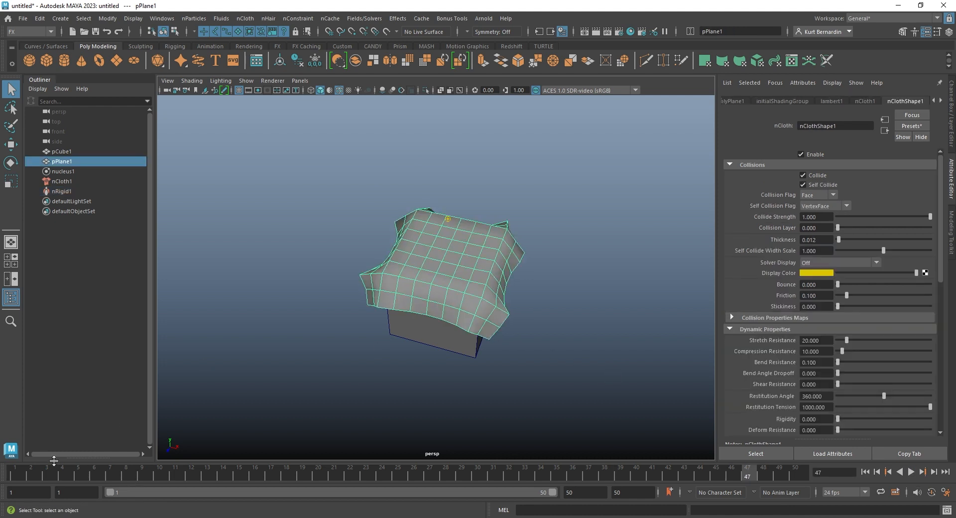
key("alt+v")
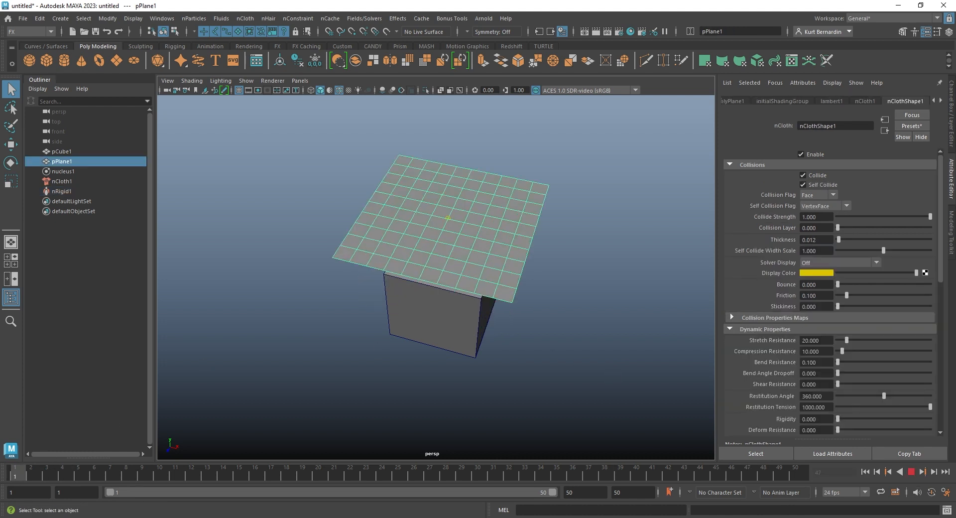
left_click_drag(336, 299, 354, 261, "alt")
key("r")
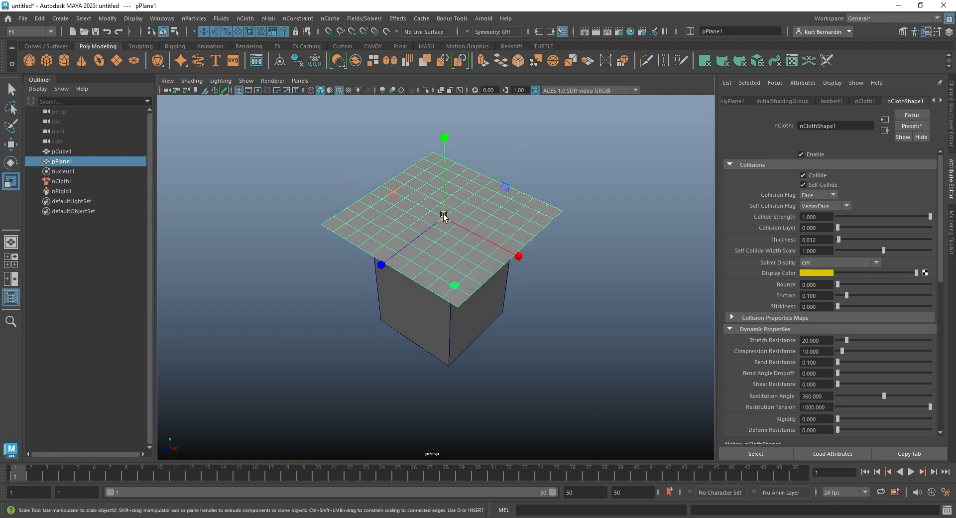
left_click_drag(444, 216, 515, 239)
Play the simulation with the enlarged cloth, inspect the drape from all sides, and rewind to frame 1.
left_click(911, 472)
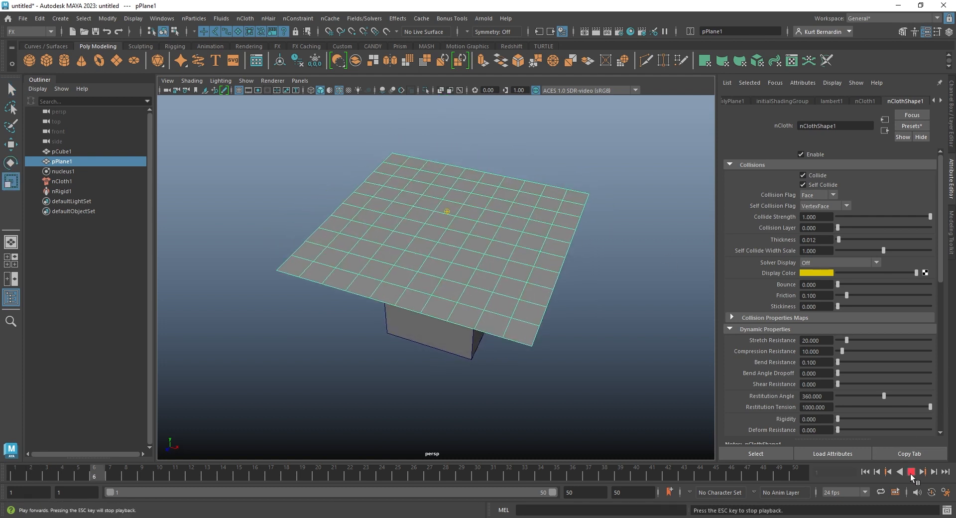
left_click_drag(688, 413, 561, 344, "alt")
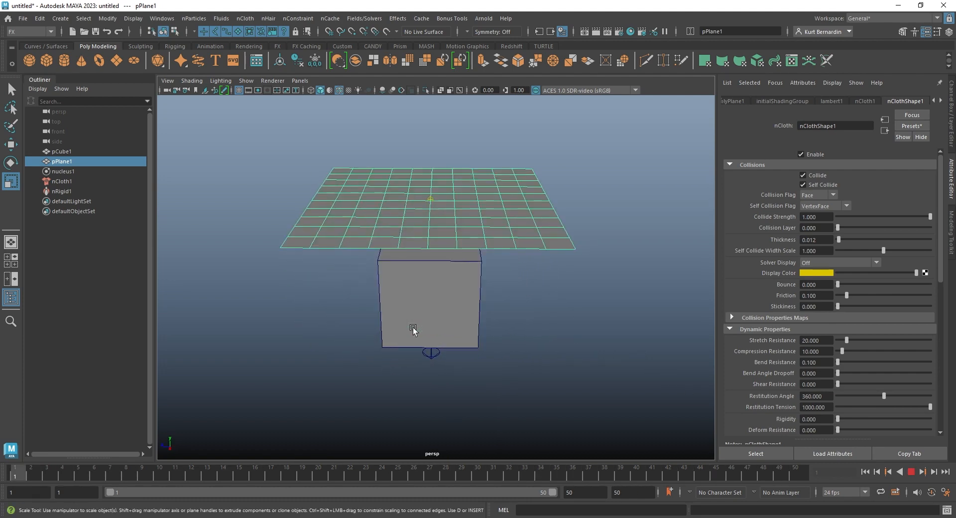
left_click_drag(442, 335, 359, 342, "alt")
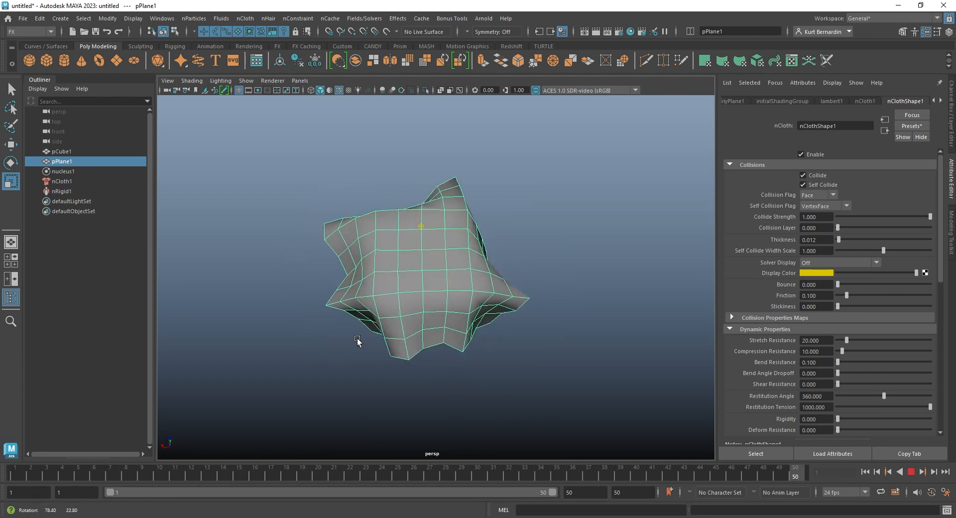
left_click_drag(412, 294, 469, 271, "alt")
left_click_drag(394, 313, 422, 313, "alt")
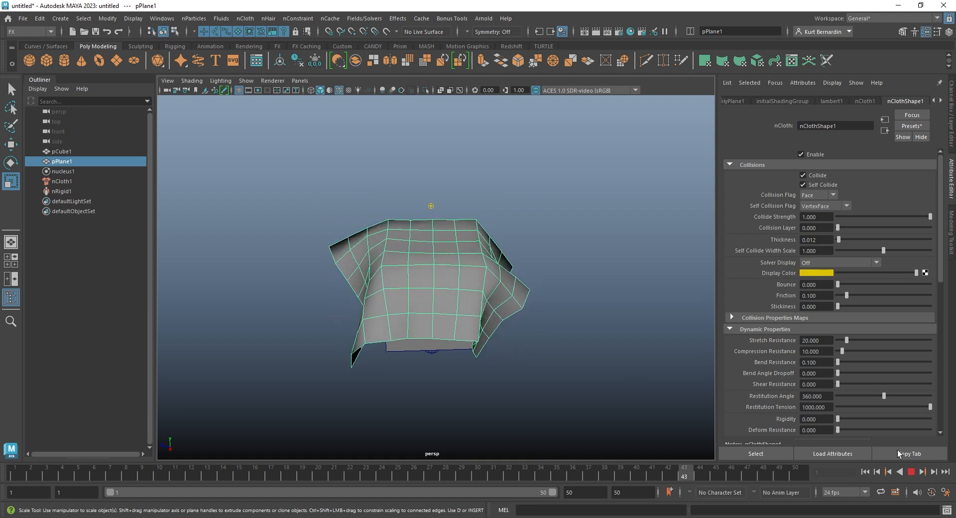
left_click(912, 471)
left_click(866, 471)
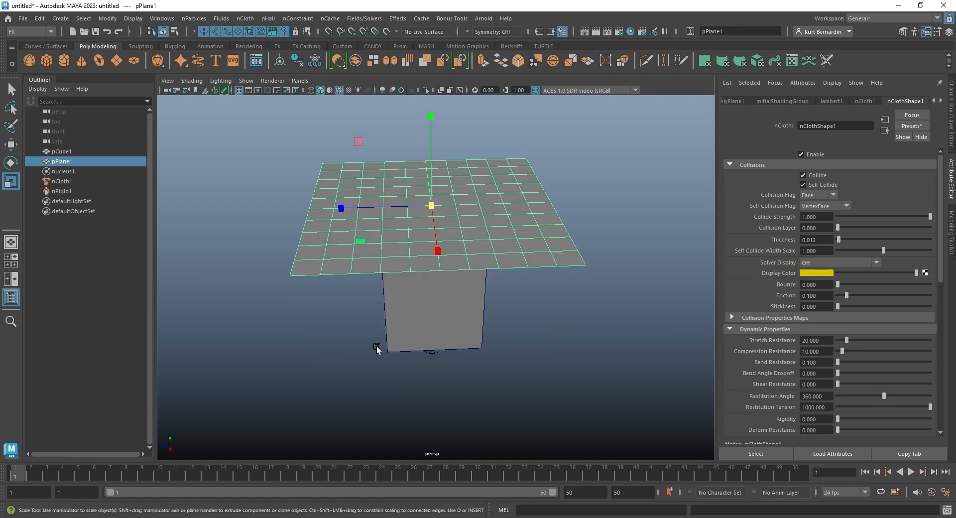
Display the plane's channels, examine its nClothShape1 input attributes, and reselect the plane.
key("ctrl+a")
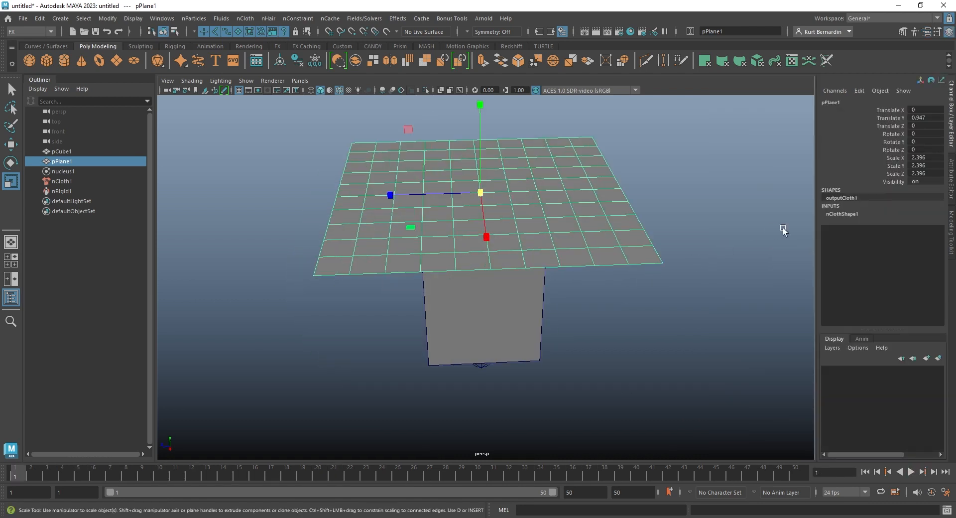
left_click(849, 213)
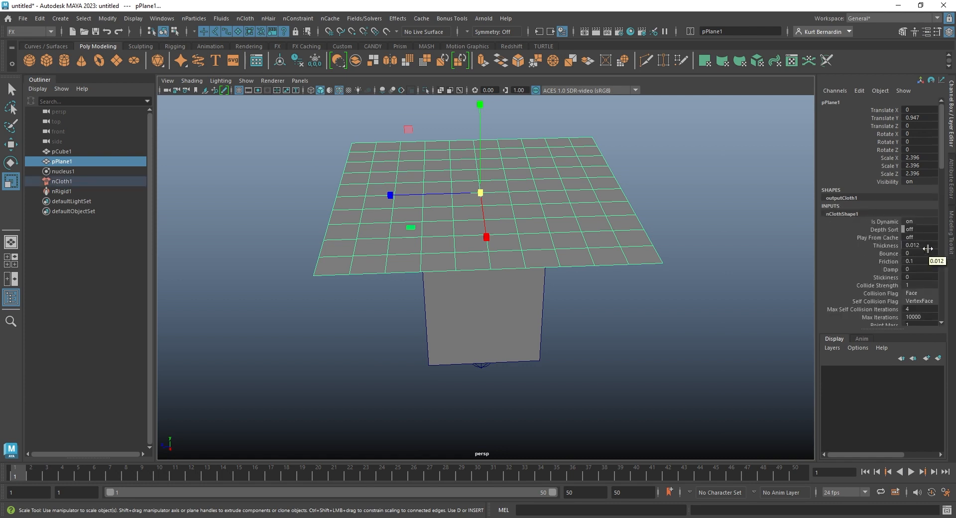
left_click(557, 278)
left_click(572, 254)
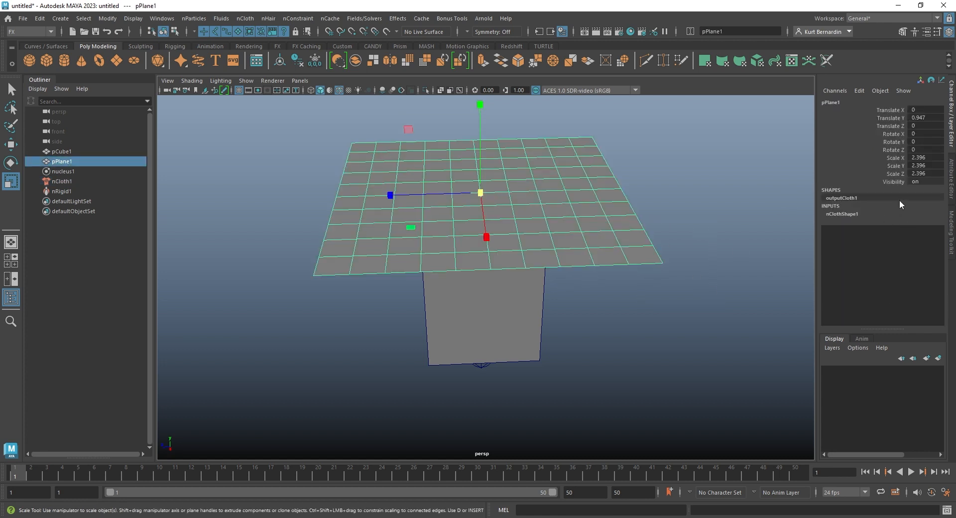
Set the polyPlane1 Subdivisions Width and Subdivisions Height of the cloth plane to 50 each.
left_click(952, 178)
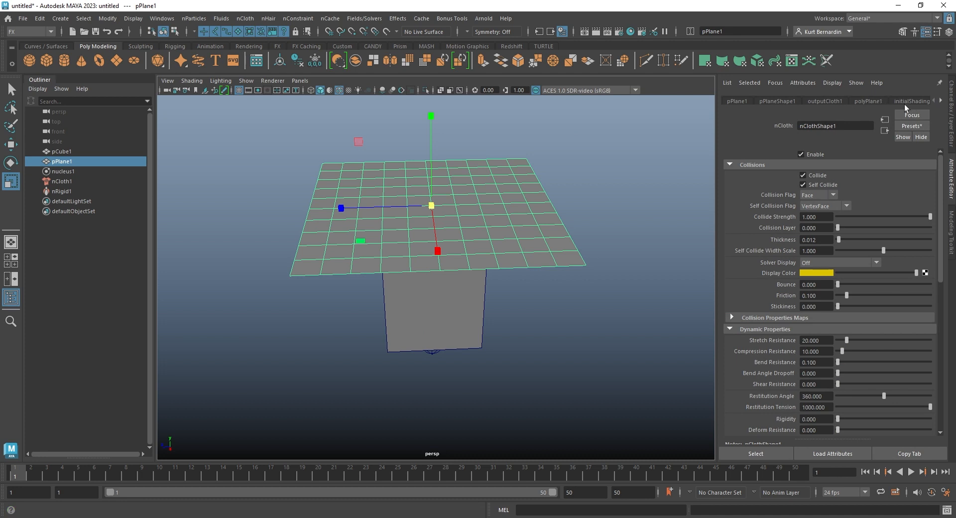
left_click(869, 101)
left_click(816, 202)
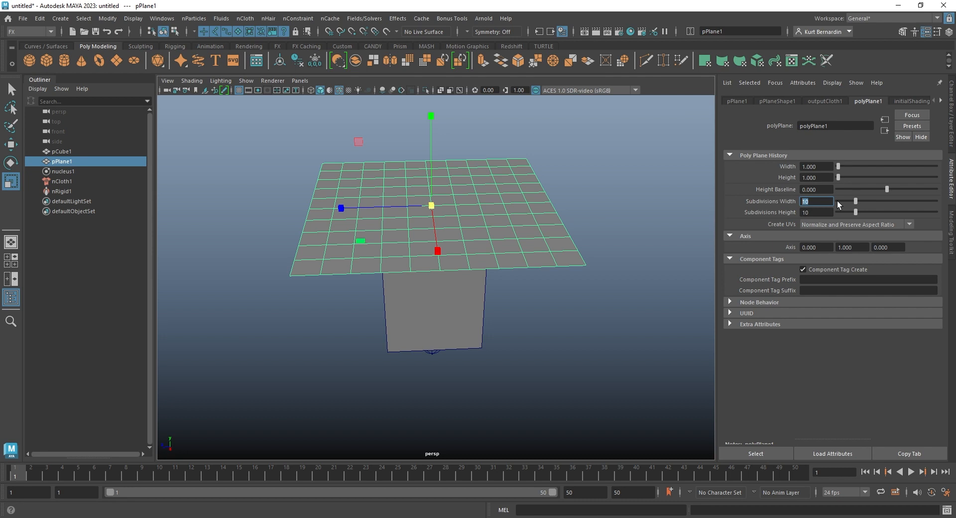
type("50")
key("Tab")
type("50")
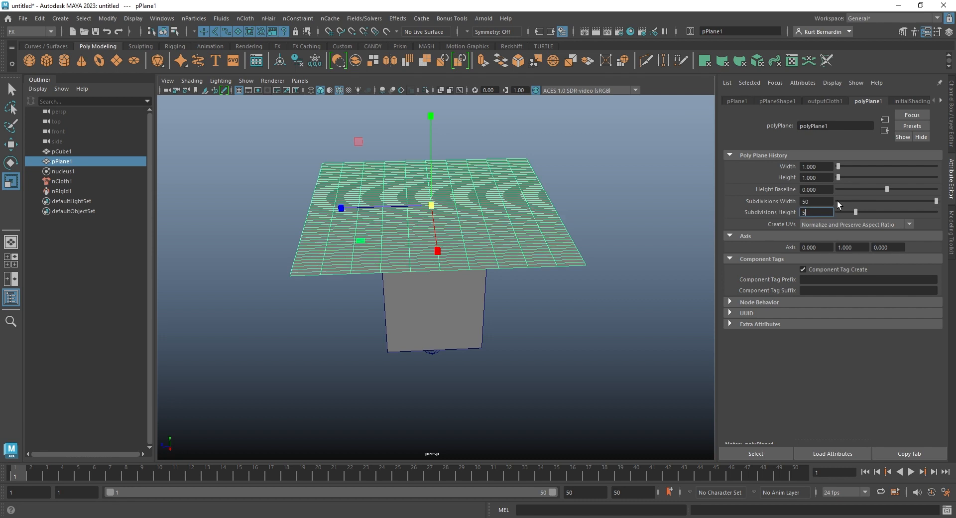
key("Return")
Deselect the plane, play the simulation with the denser cloth, stop it, and inspect the drape from several angles.
left_click(562, 320)
mouse_move(528, 347)
left_mouse_down("alt")
mouse_move(573, 352)
mouse_move(609, 340)
mouse_move(569, 328)
mouse_move(596, 330)
mouse_move(530, 334)
left_mouse_up("alt")
left_click(910, 472)
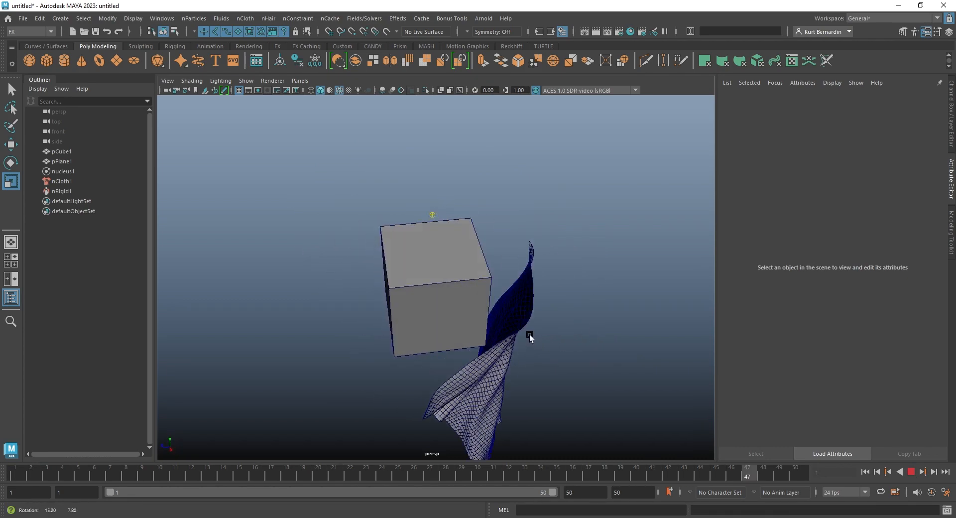
left_click(912, 471)
left_click_drag(531, 329, 443, 243, "alt")
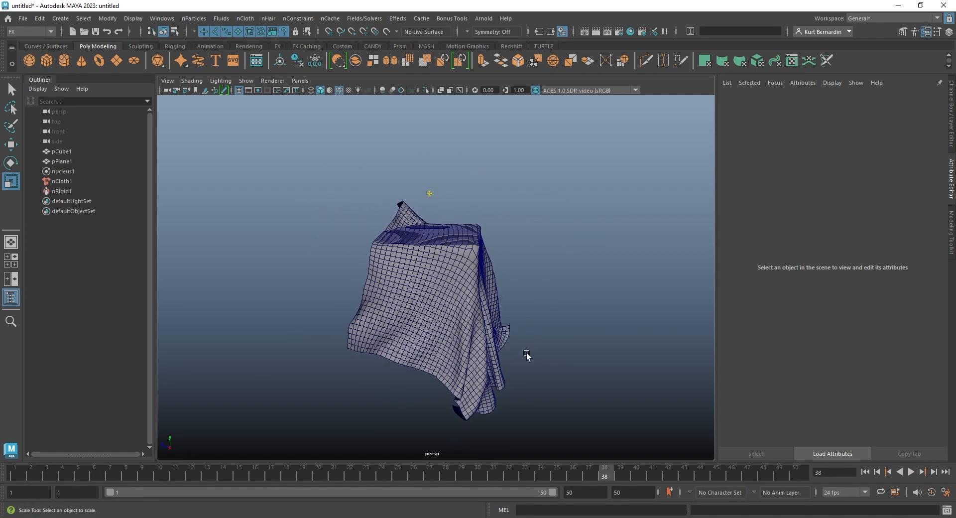
left_click_drag(527, 354, 483, 306, "alt")
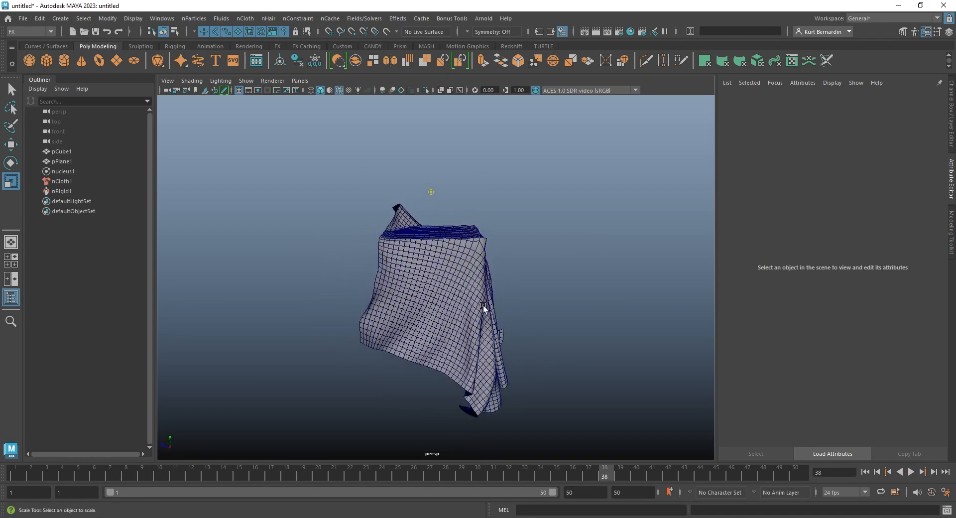
left_click(444, 318)
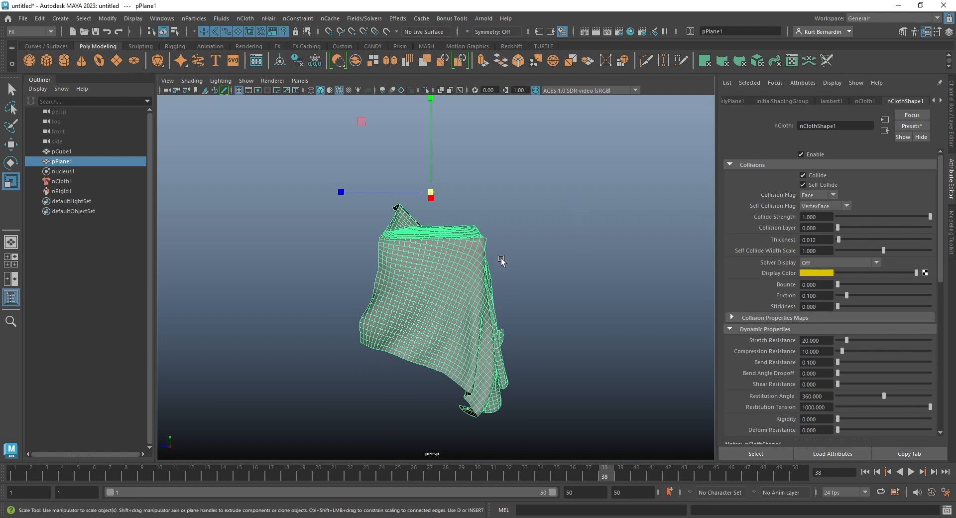
left_click_drag(537, 384, 566, 376, "alt")
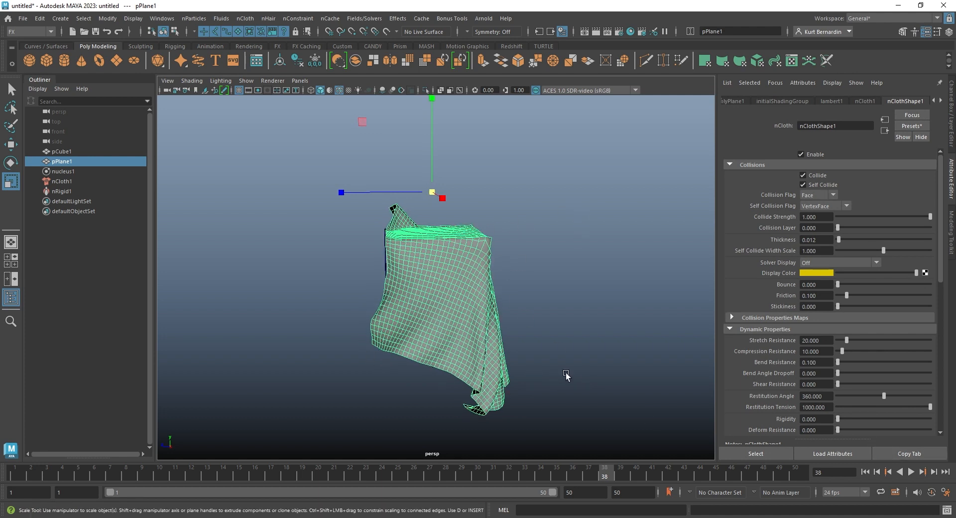
key("ctrl+a")
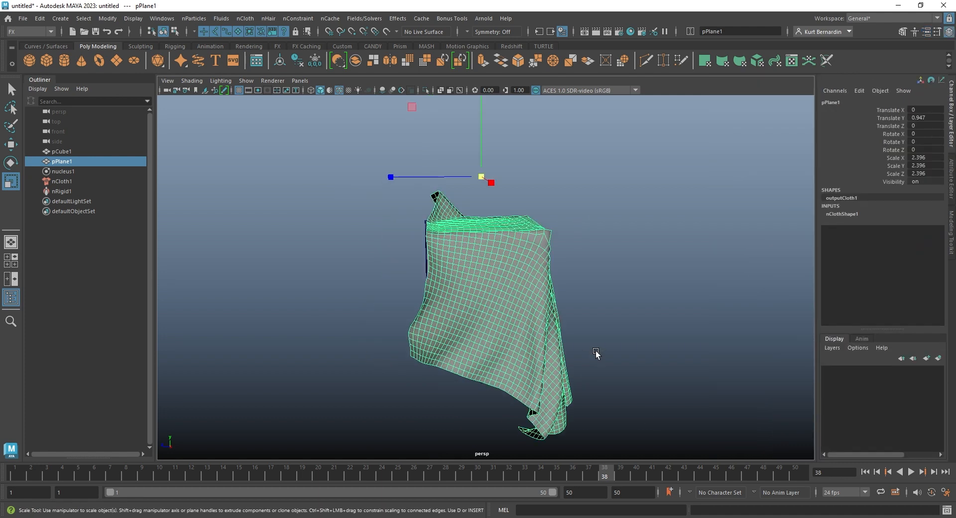
left_click(557, 325, "shift")
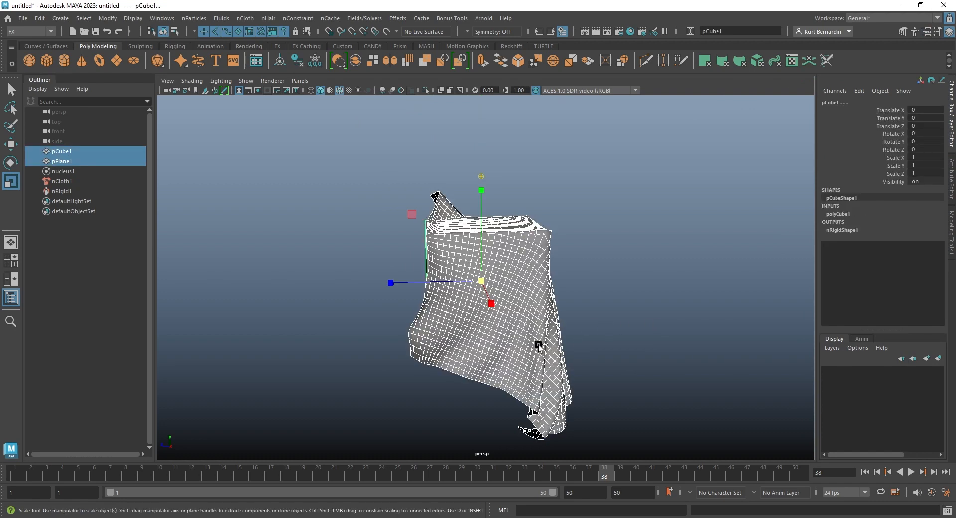
key("ctrl+a")
left_click(78, 221)
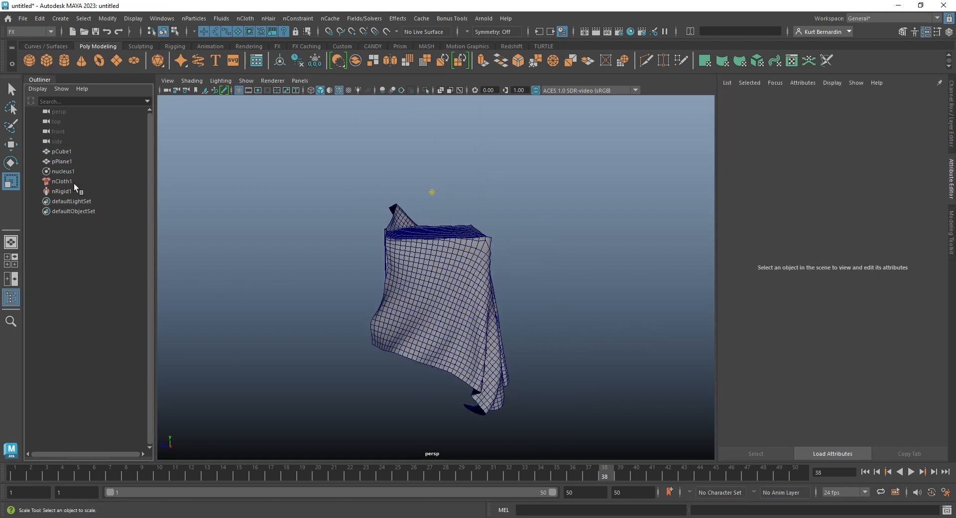
Select nCloth1 and show only the Collisions attributes of nClothShape1, with the Dynamic Properties collapsed.
left_click(60, 182)
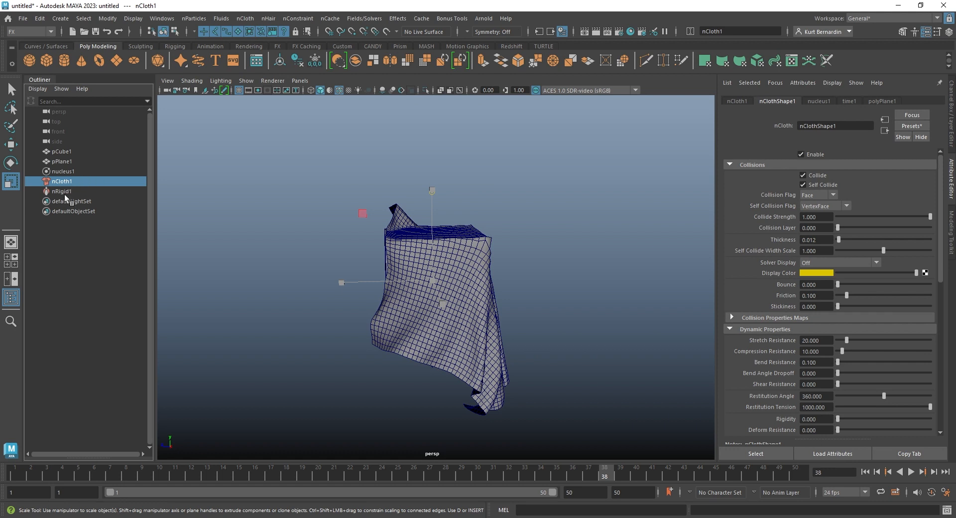
left_click(743, 329)
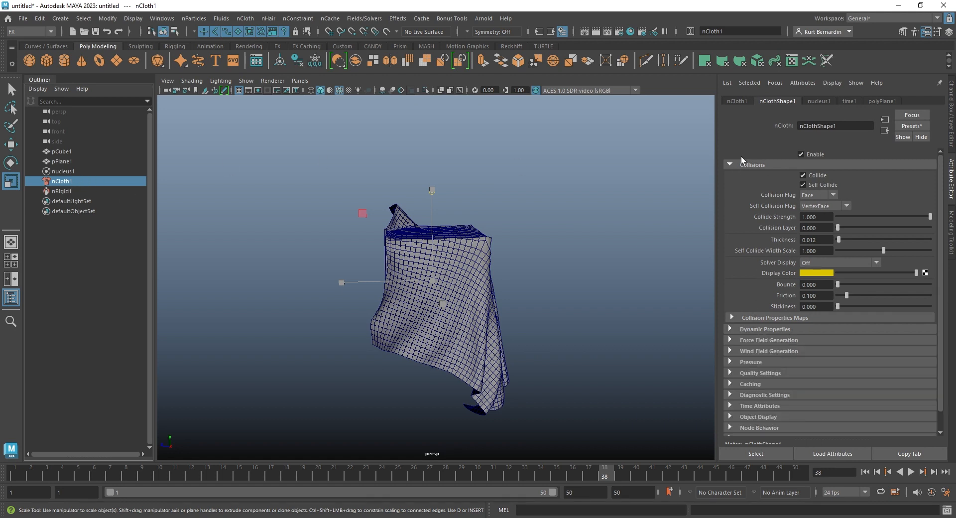
left_click(736, 166)
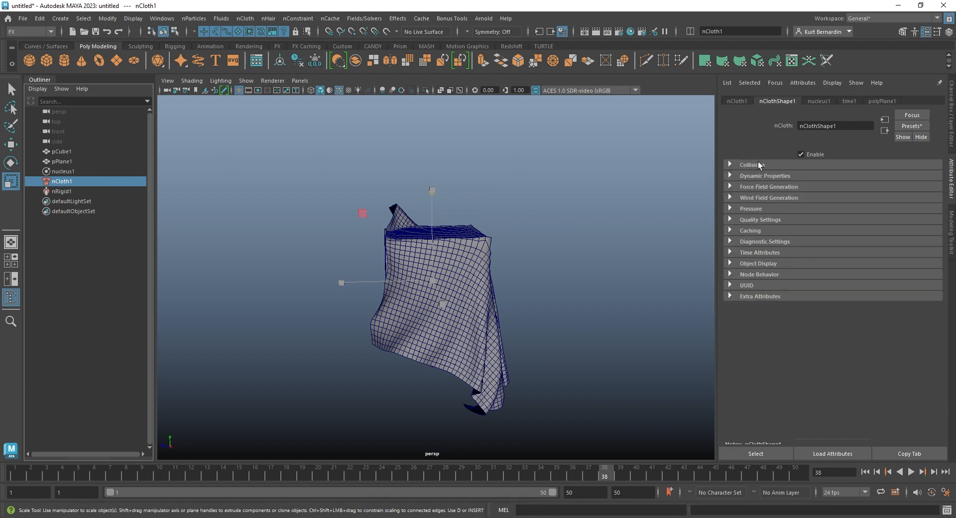
left_click(752, 165)
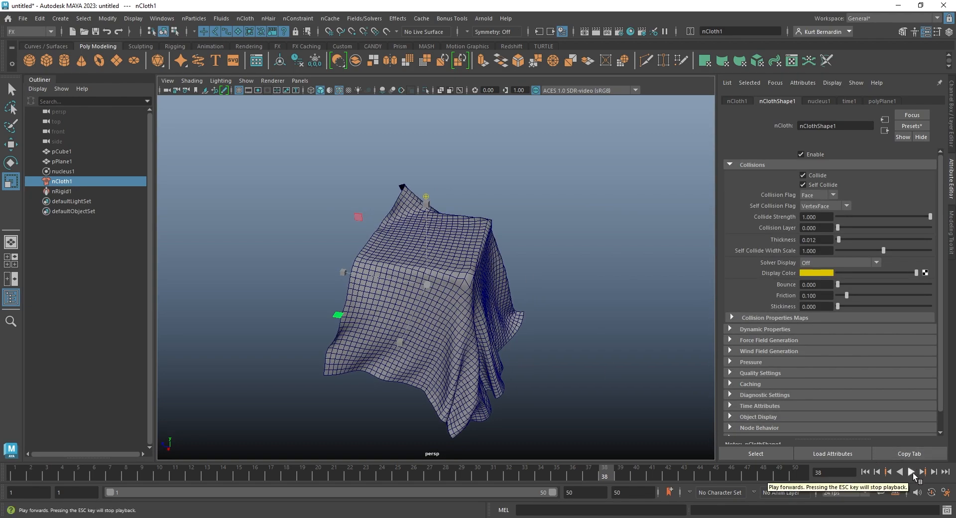
Start looping playback and set the cloth's Friction to 0.5 and Stickiness to 0.5.
left_click(911, 471)
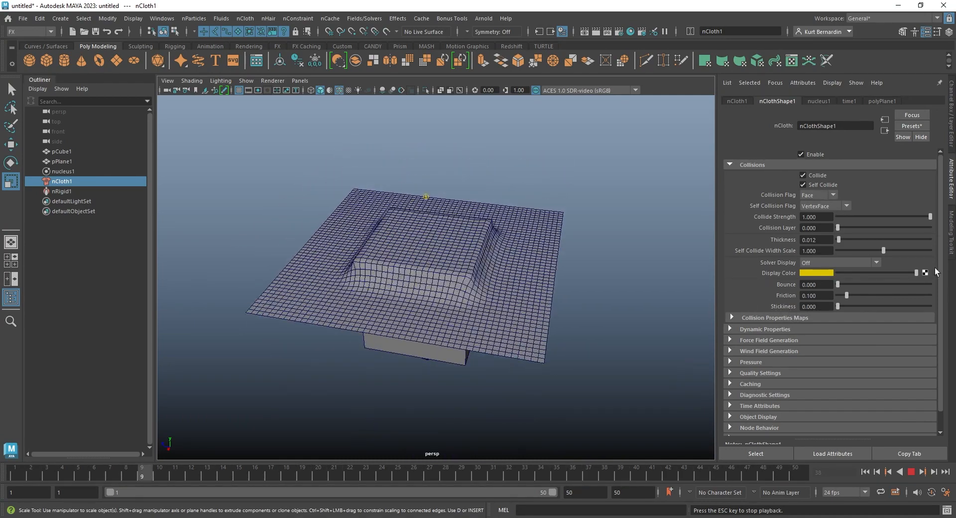
left_click_drag(831, 296, 751, 286)
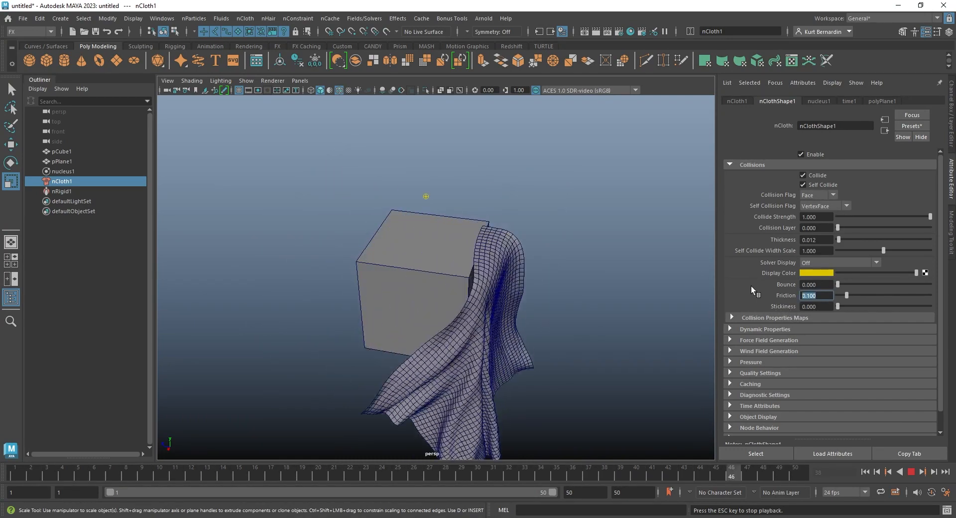
type(".5")
key("Tab")
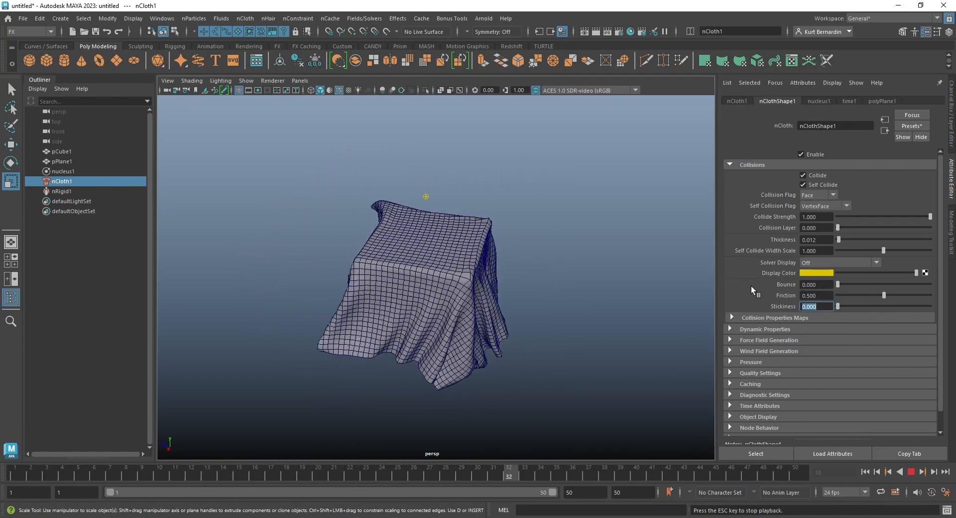
type(".5")
key("Return")
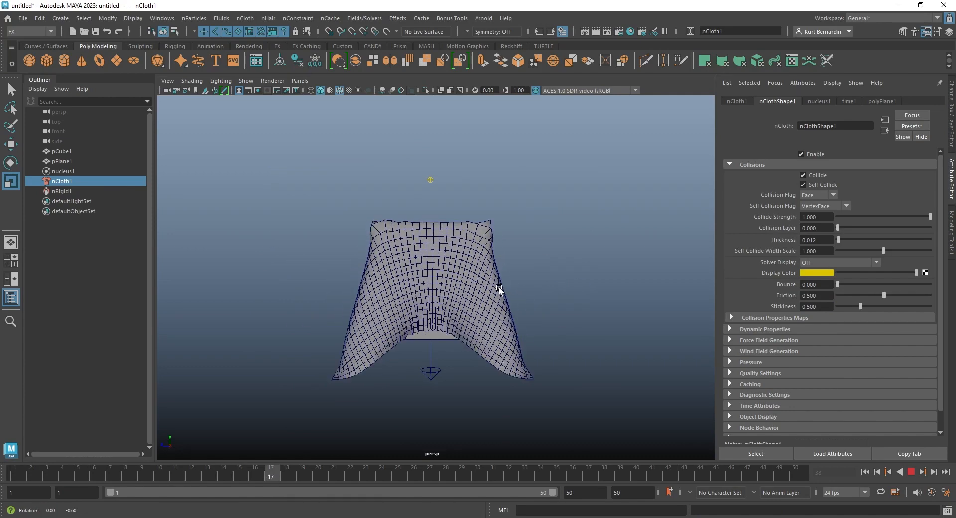
Inspect how the cloth clings to the cube's top, corners and sides while the simulation plays.
left_click_drag(496, 285, 476, 307, "alt")
scroll(476, 306, "up", 2)
left_click_drag(340, 297, 352, 294, "alt")
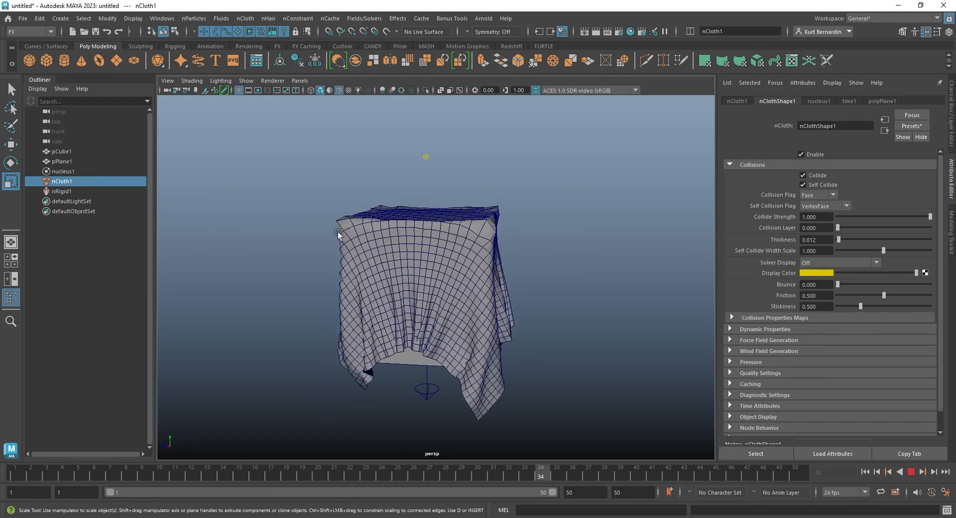
left_click_drag(485, 252, 489, 255, "alt")
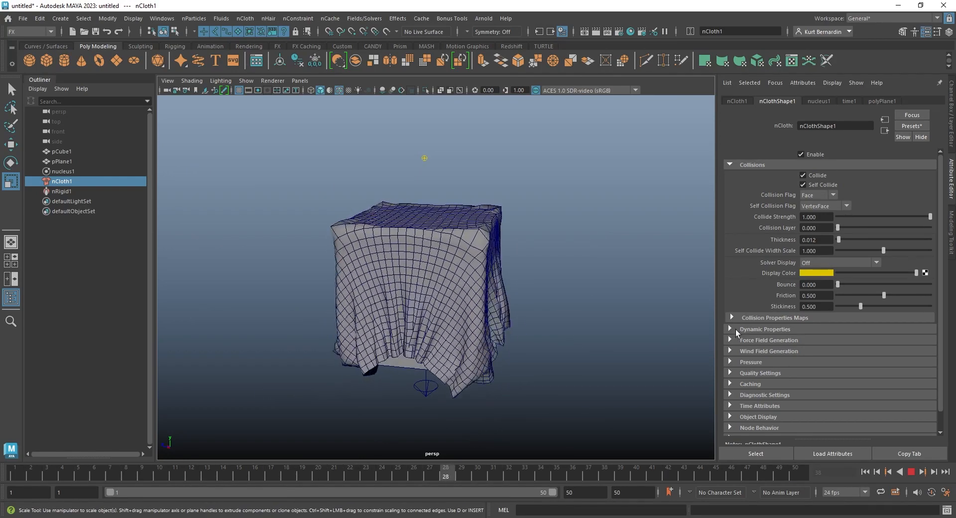
Show the nCloth's Dynamic Properties and try a Stretch Resistance of 5 during playback.
left_click(736, 330)
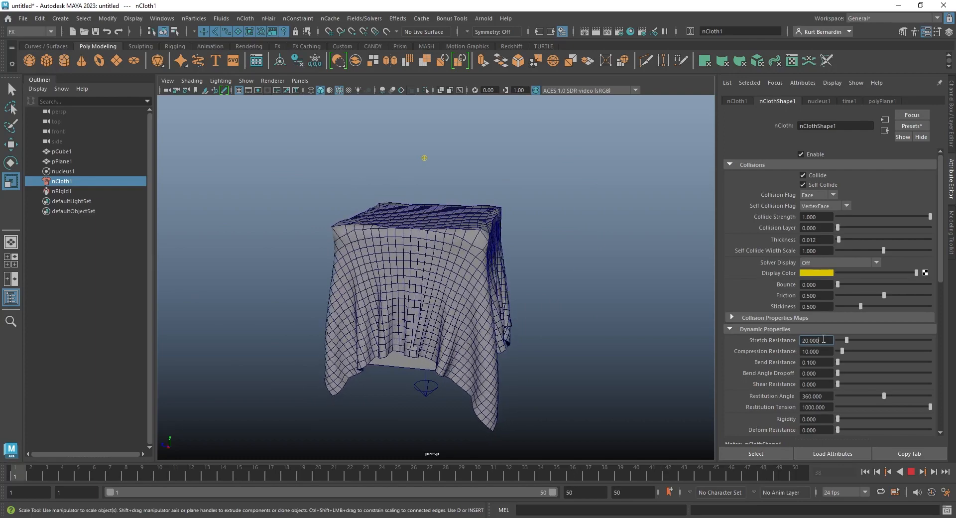
left_click_drag(823, 341, 780, 342)
type("5")
key("Return")
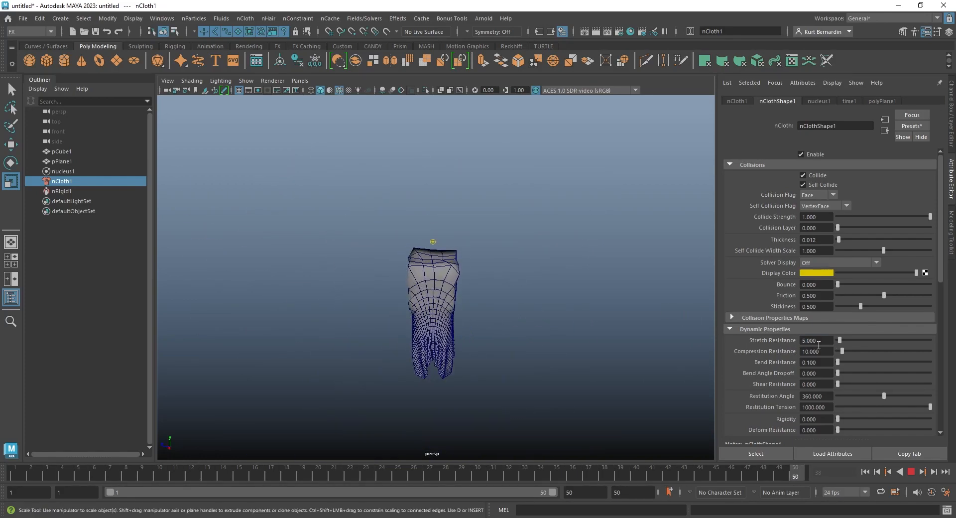
Set the cloth's Stretch Resistance to 100 and inspect the stiffer drape over the cube.
left_click(824, 341)
type("10")
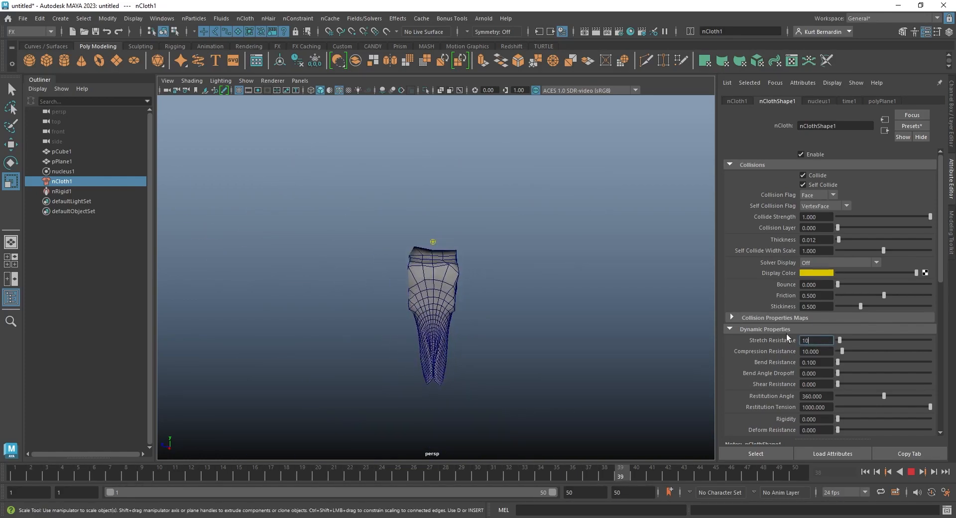
type("0")
key("Return")
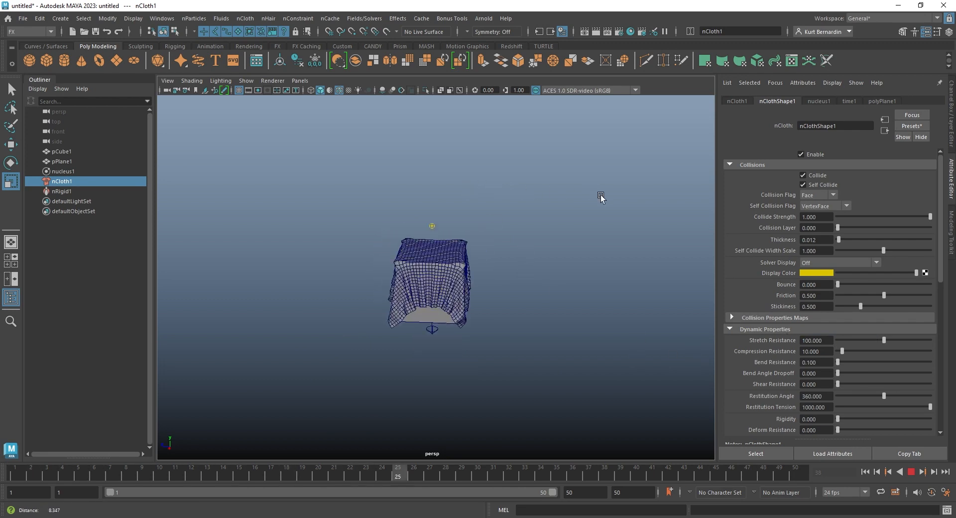
right_click_drag(602, 196, 777, 193, "alt")
left_click_drag(593, 237, 565, 227, "alt")
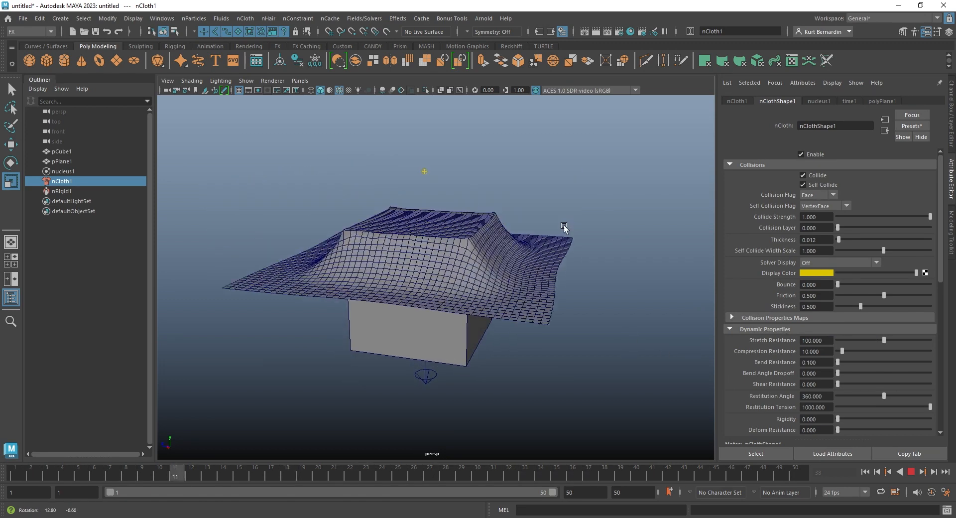
scroll(565, 226, "down", 3)
Try a Bend Resistance of 50 on the cloth while the simulation plays.
left_click_drag(819, 363, 765, 354)
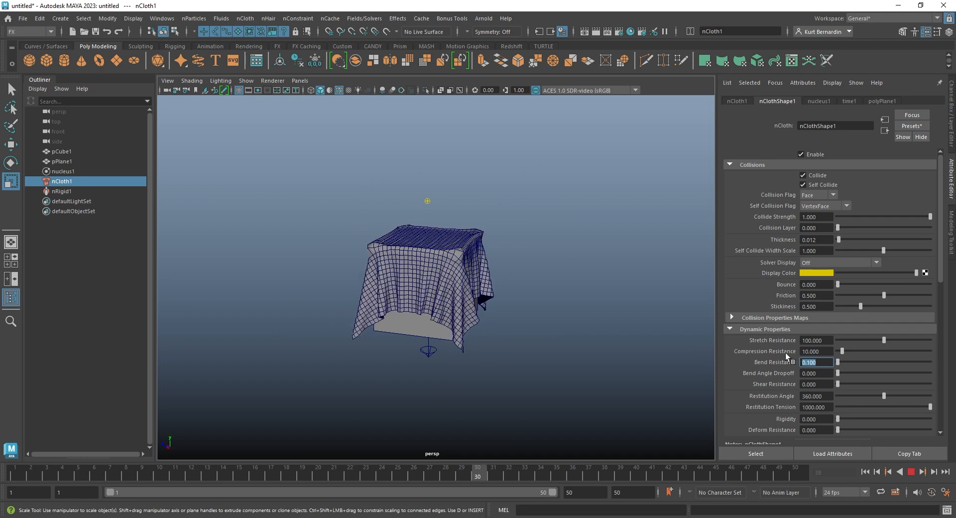
type("50")
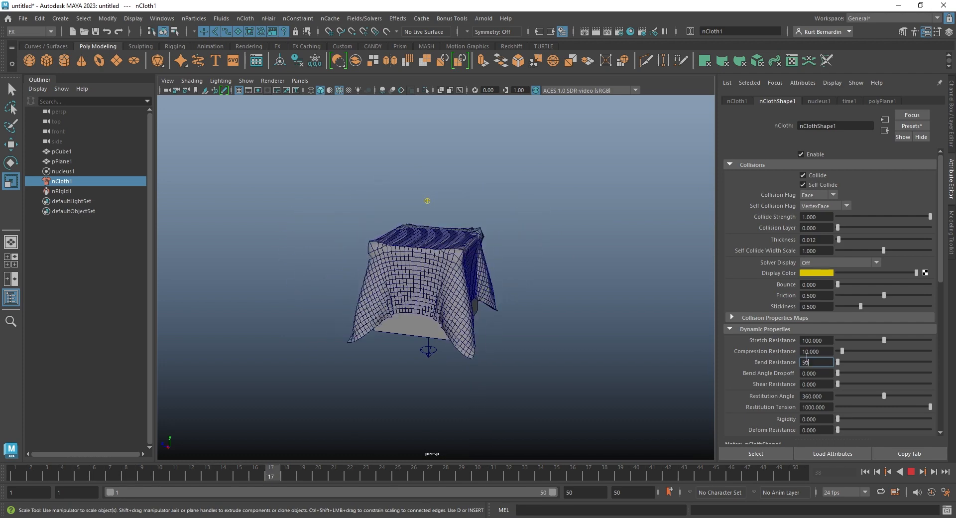
key("Return")
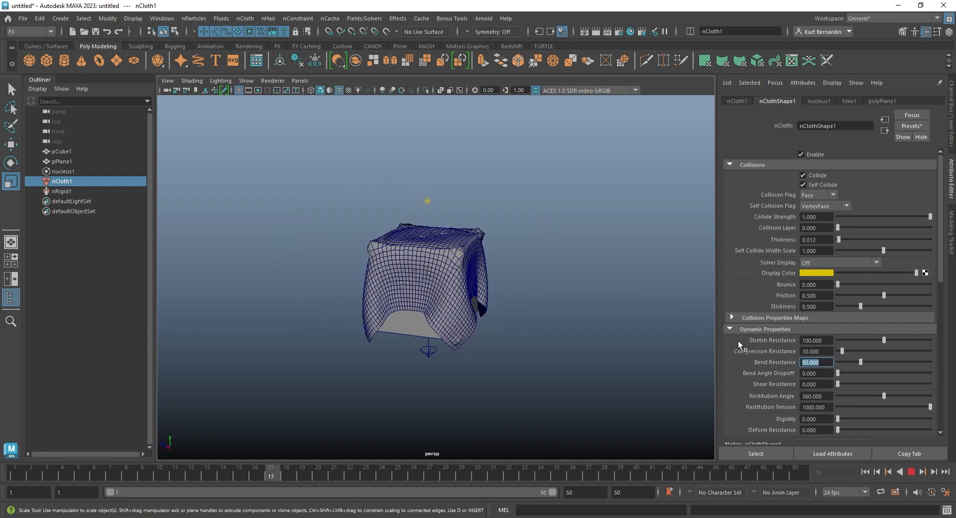
Set the cloth's Bend Resistance to 0 and stop the playback.
type("0")
key("Return")
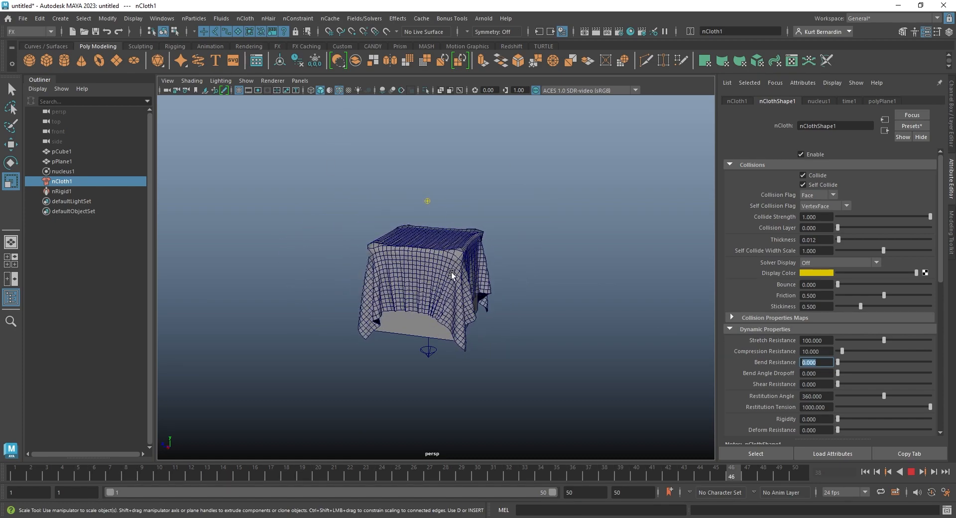
left_click(911, 471)
Select the cloth plane at frame 1, rotate it upright, and raise it above the cube.
key("q")
left_click(488, 184)
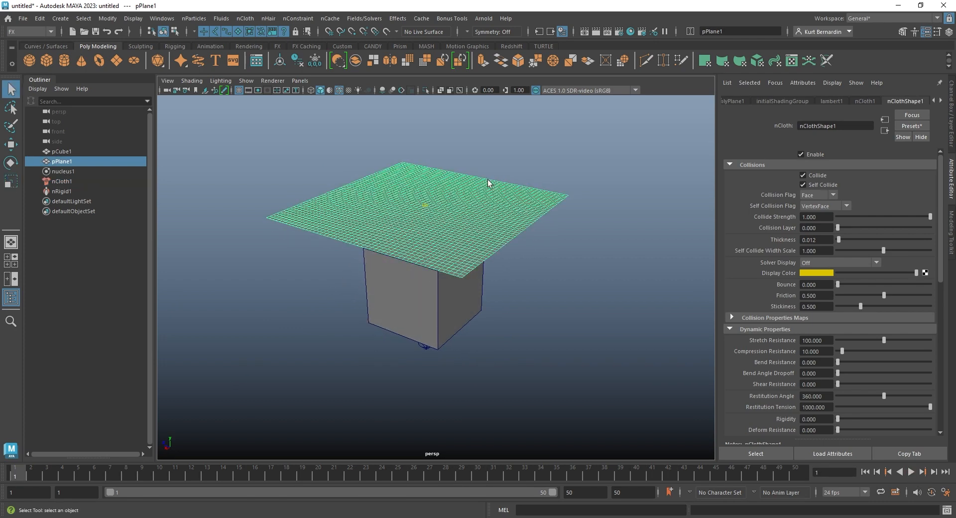
middle_click_drag(472, 213, 491, 254, "alt")
left_click_drag(491, 254, 474, 251, "alt")
key("w")
left_click_drag(440, 161, 399, 264)
key("e")
key("w")
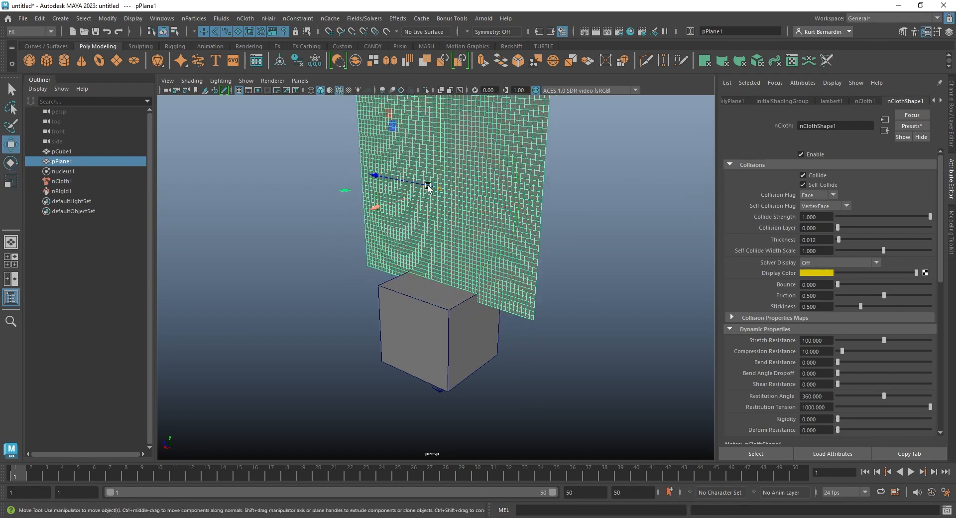
left_click_drag(439, 133, 440, 115)
Play the simulation of the upright cloth falling, stop it mid-drape, and inspect the folds on the cube.
left_click(914, 469)
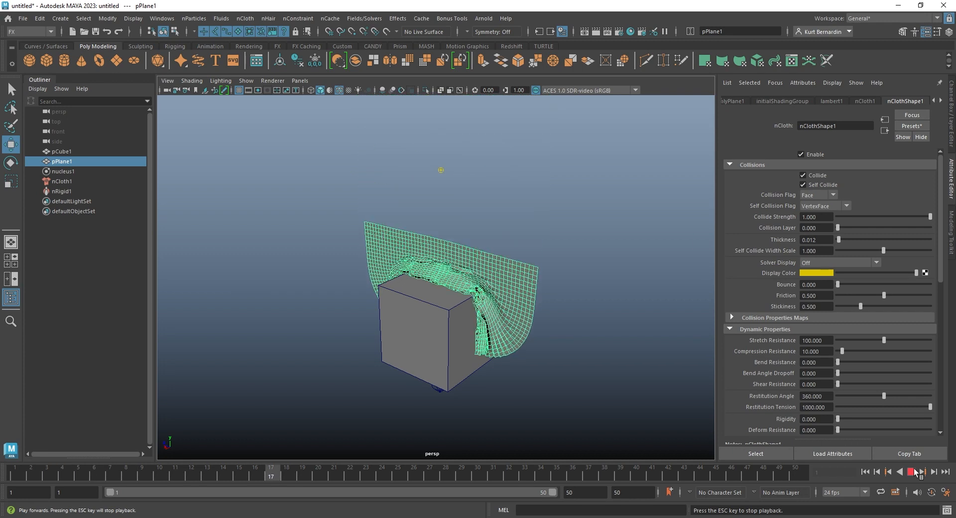
key("Escape")
left_click(532, 246)
scroll(532, 245, "up", 3)
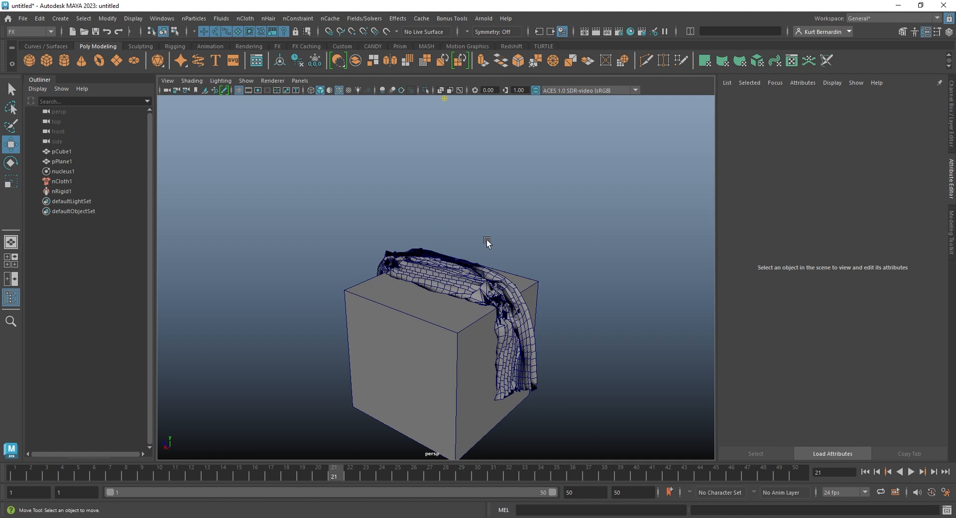
left_click_drag(456, 341, 418, 339, "alt")
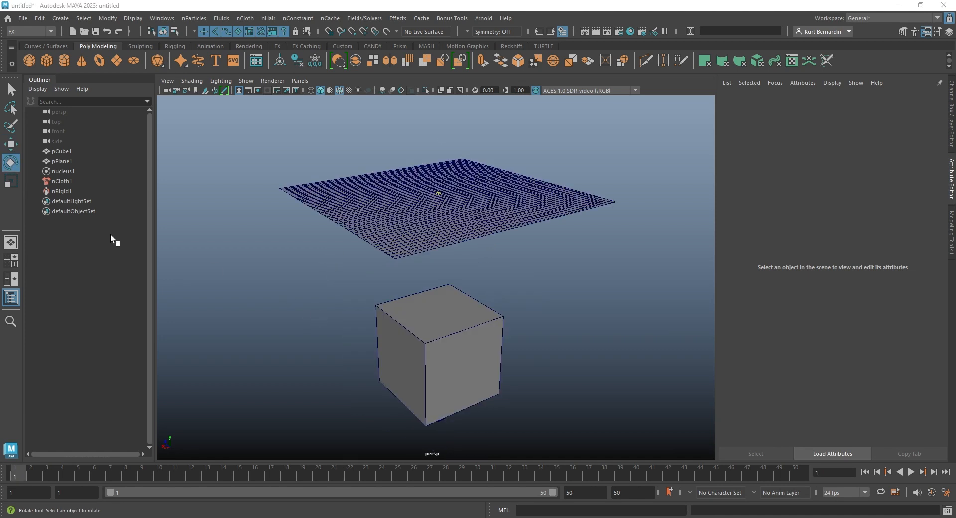
Review the attributes of the nucleus1 solver and the nCloth1 node.
left_click(76, 171)
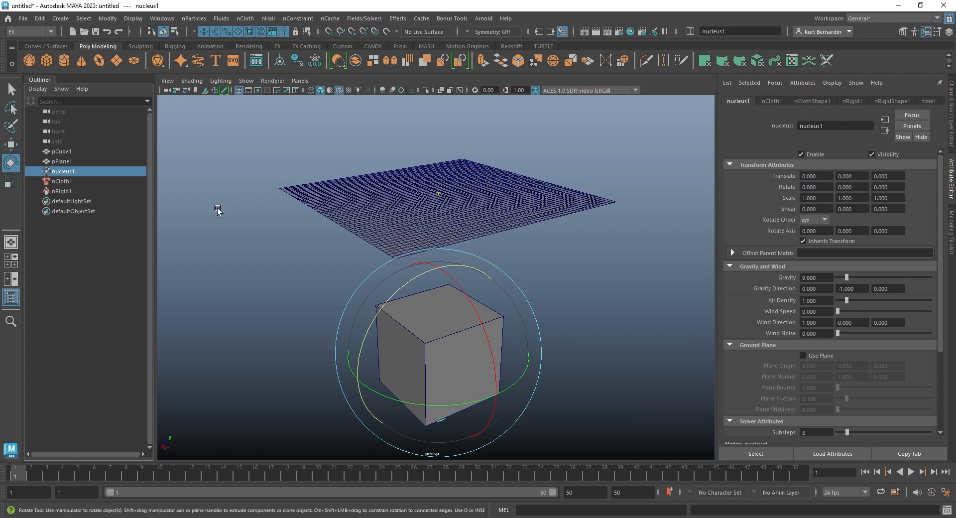
left_click(62, 183)
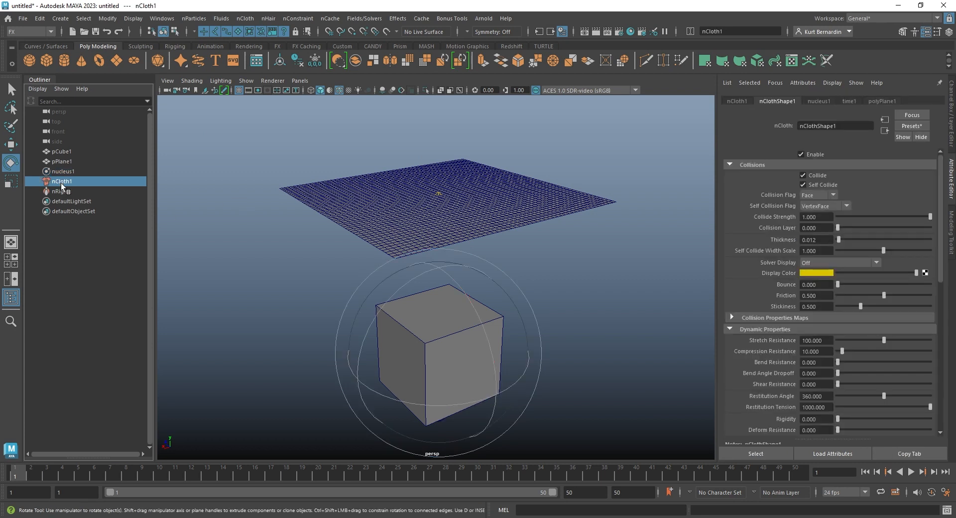
Create a second polygon plane, raise it above the existing cloth, and scale it up to about the same size.
left_click(117, 60)
right_click_drag(476, 217, 424, 194, "alt")
key("w")
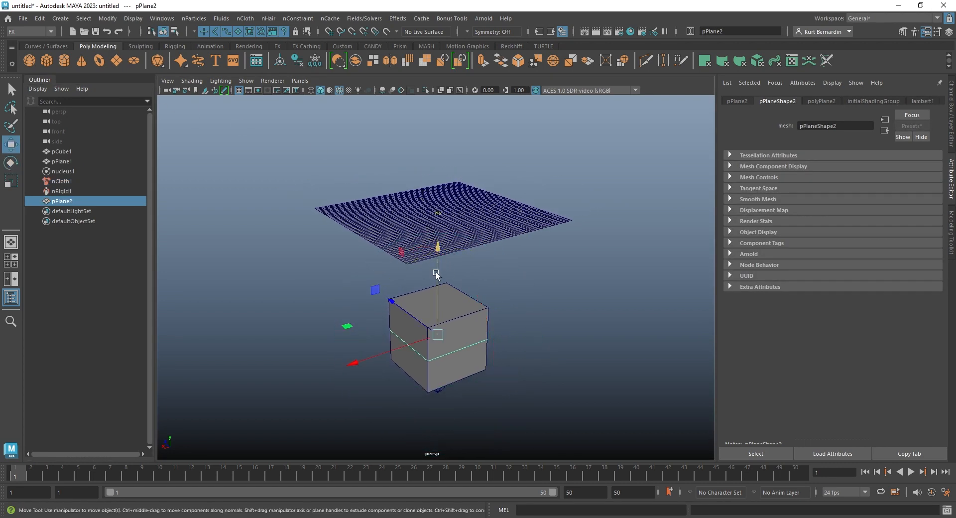
left_click_drag(436, 274, 503, 125)
key("r")
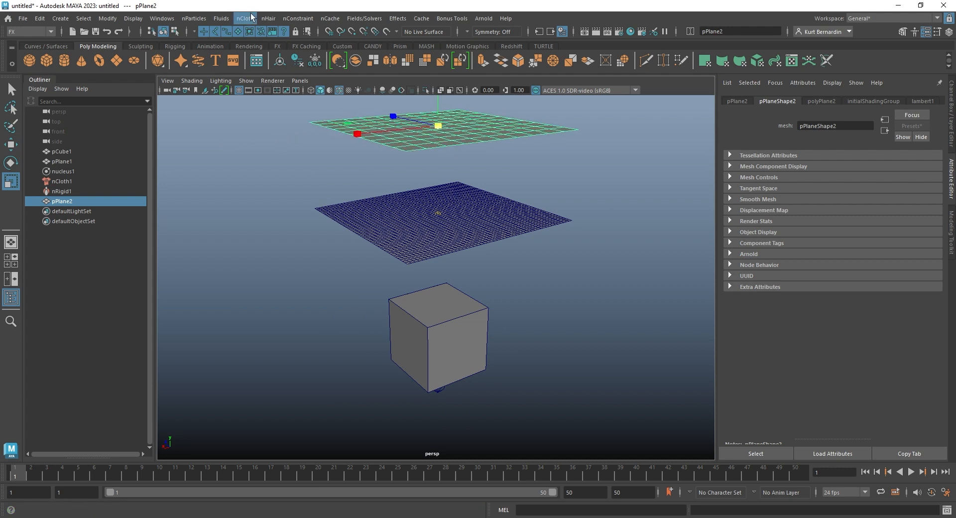
Convert the second plane to an nCloth object, check its nCloth2 node, and delete the plane.
left_click(245, 19)
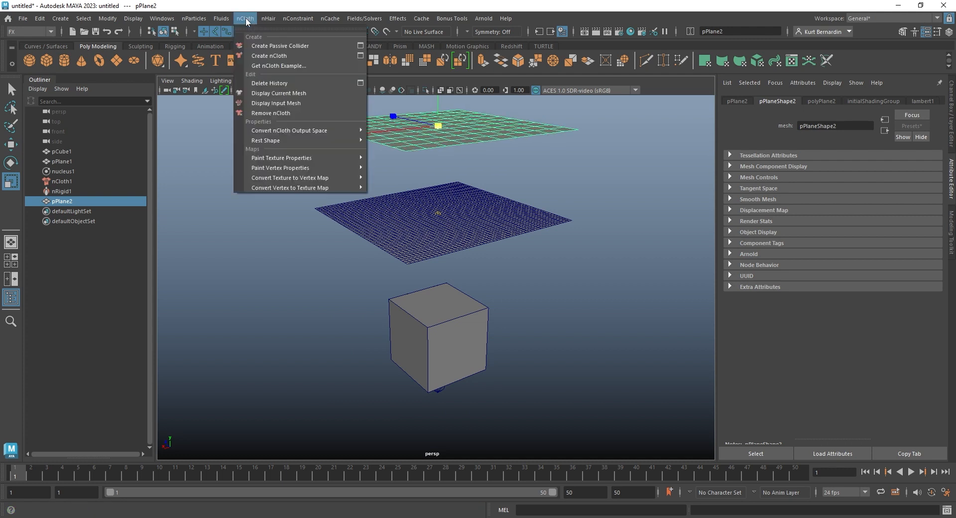
left_click(279, 55)
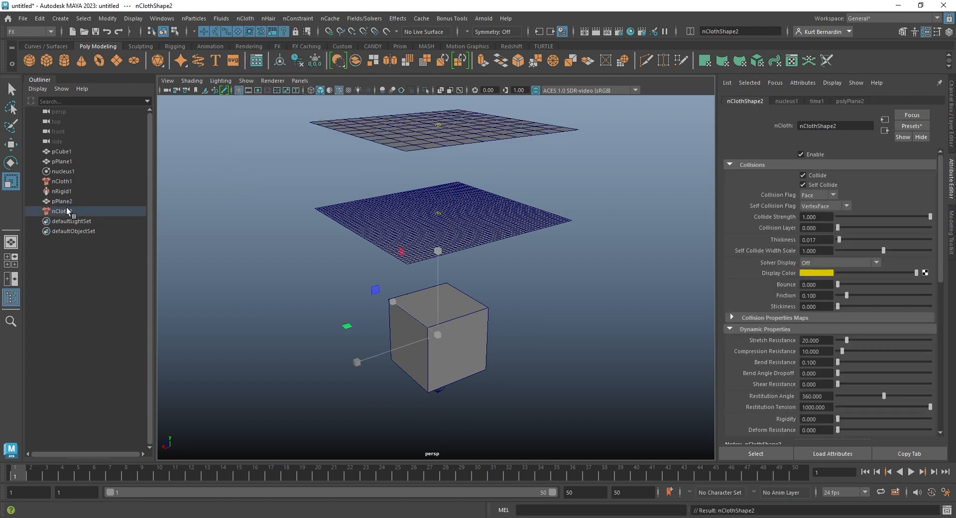
left_click(63, 212)
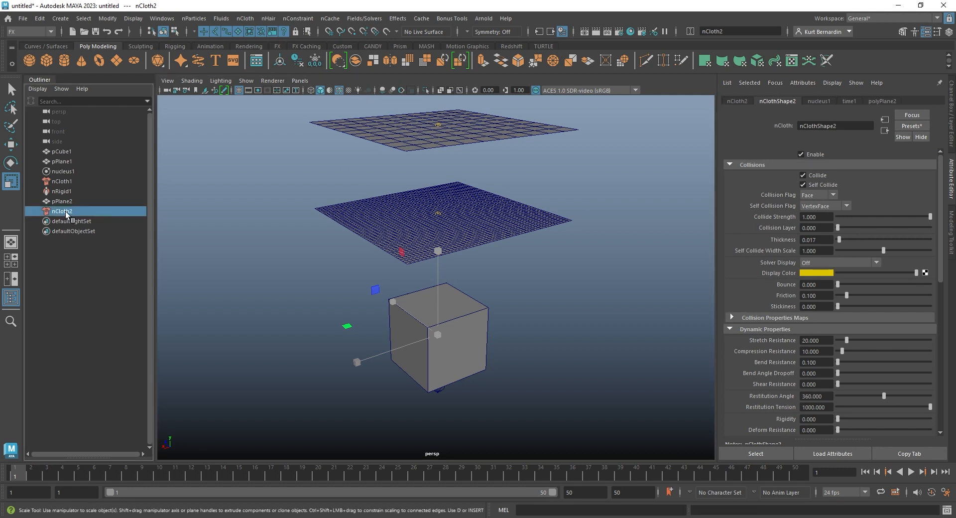
left_click(376, 127)
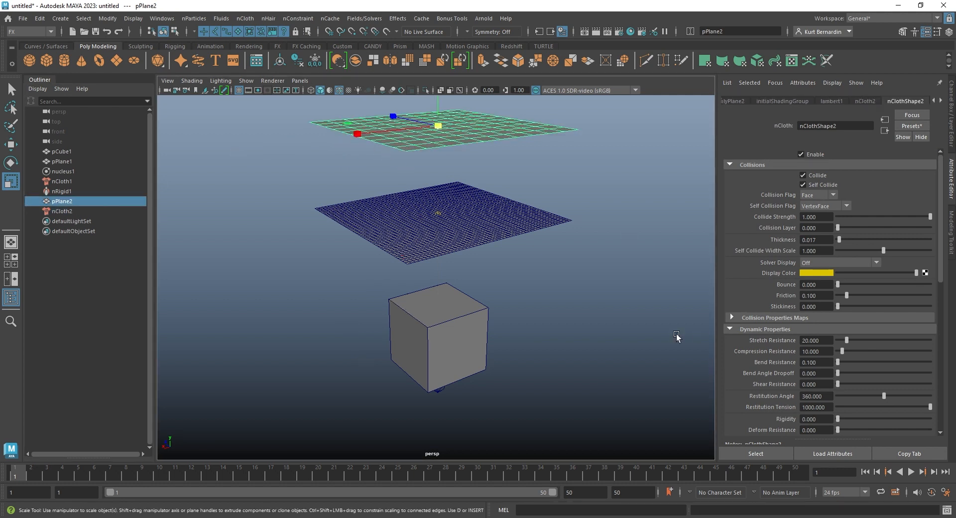
key("Delete")
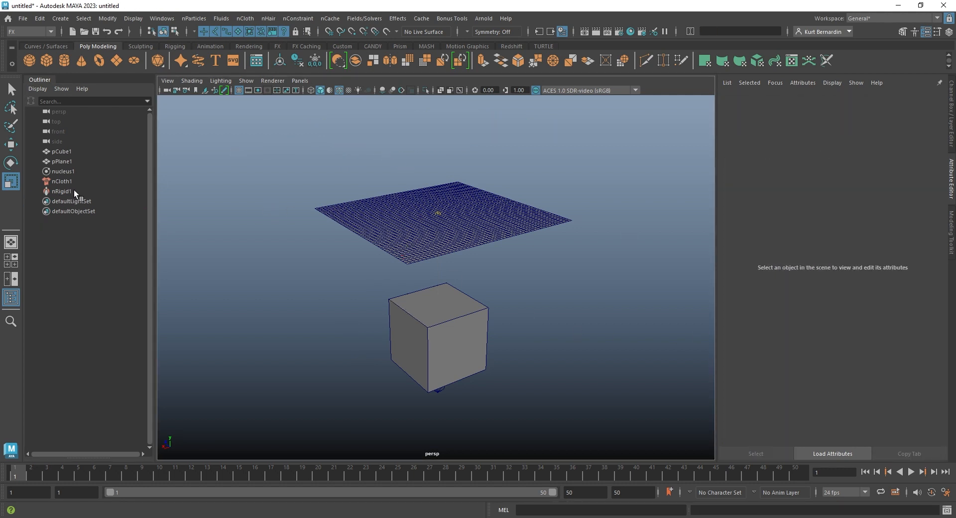
Examine the nRigid1 collision attributes on the cube and look over the cube beneath the cloth.
left_click(59, 192)
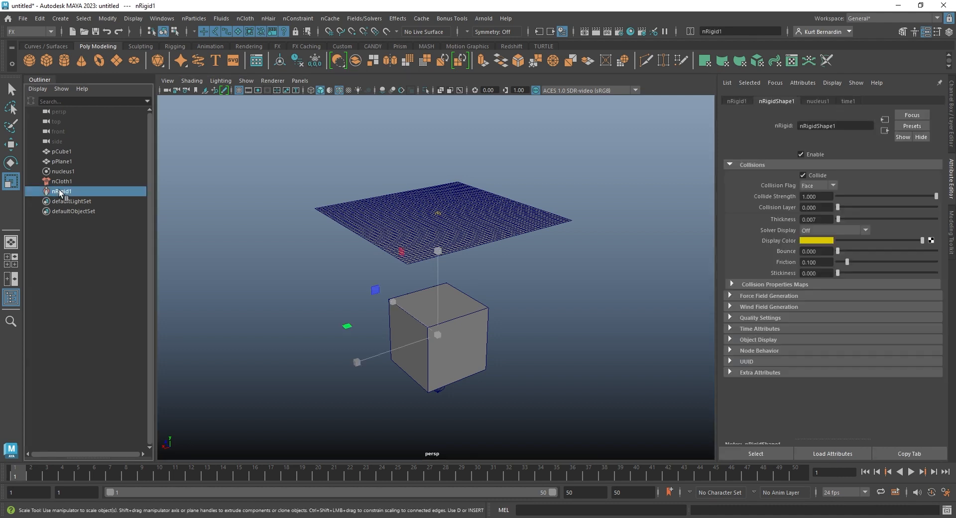
left_click(262, 303)
middle_click_drag(316, 303, 291, 190, "alt")
right_click_drag(291, 189, 348, 195, "alt")
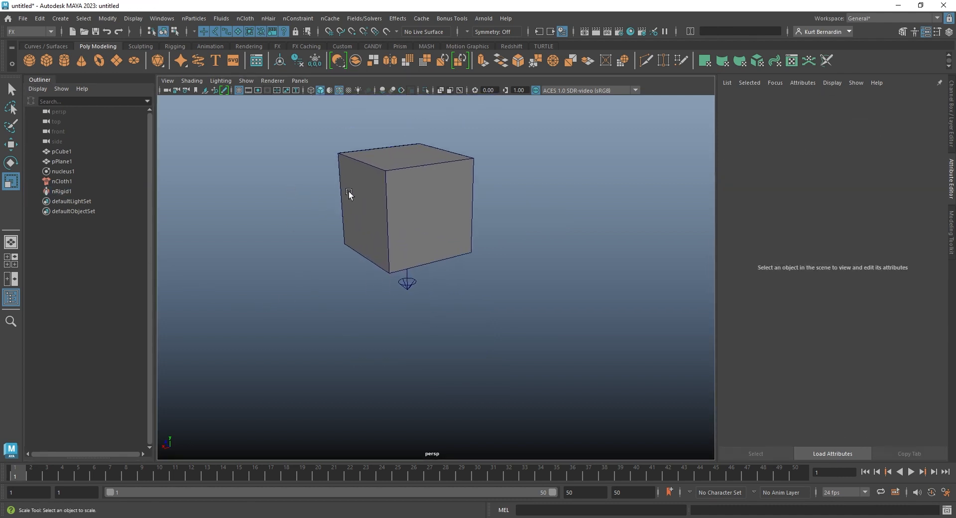
middle_click_drag(351, 209, 379, 223, "alt")
left_click(431, 230)
right_click_drag(431, 229, 358, 209, "alt")
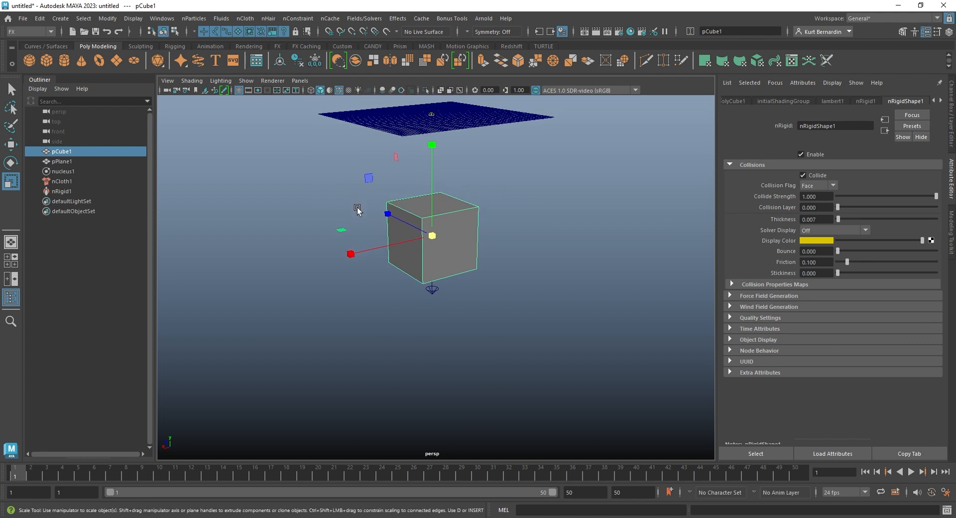
middle_click_drag(359, 209, 367, 229, "alt")
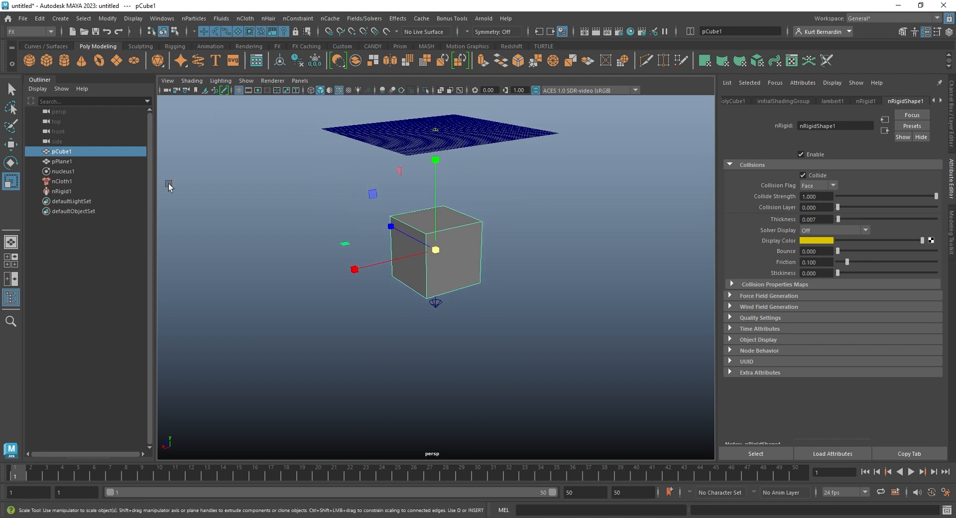
middle_click_drag(294, 200, 288, 207, "alt")
left_click(288, 207)
Create a polygon plane at the cube's centre and scale it up uniformly into a wide floor.
left_click(116, 61)
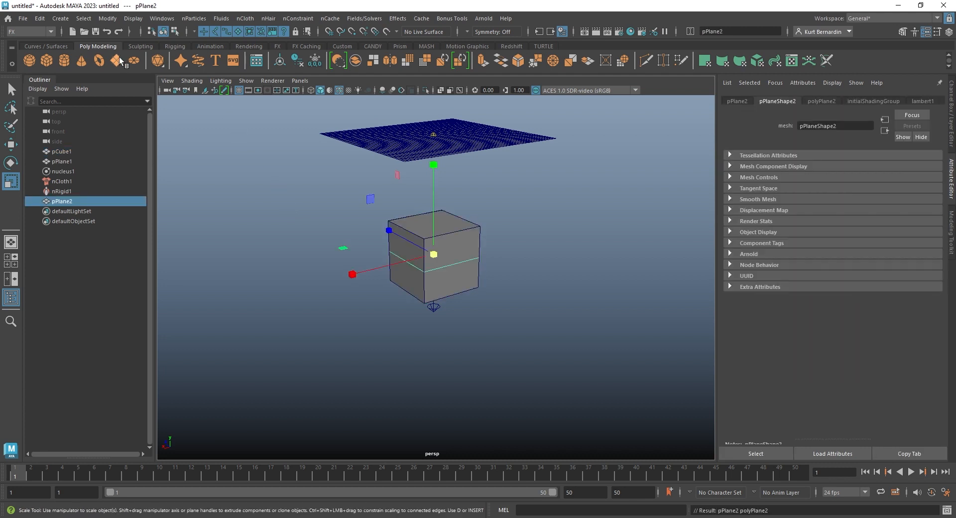
key("e")
key("r")
left_click_drag(434, 254, 707, 228)
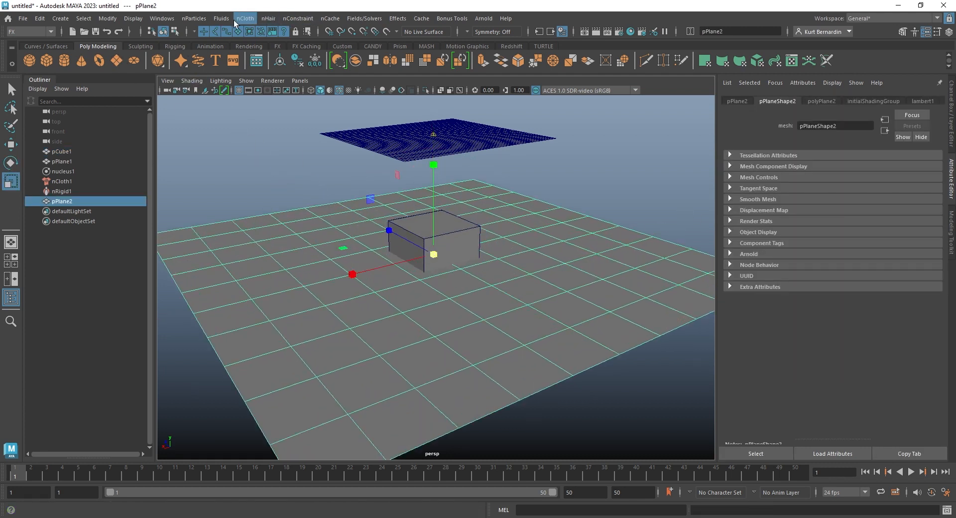
Make the floor plane a passive collider and clear the selection.
left_click(248, 18)
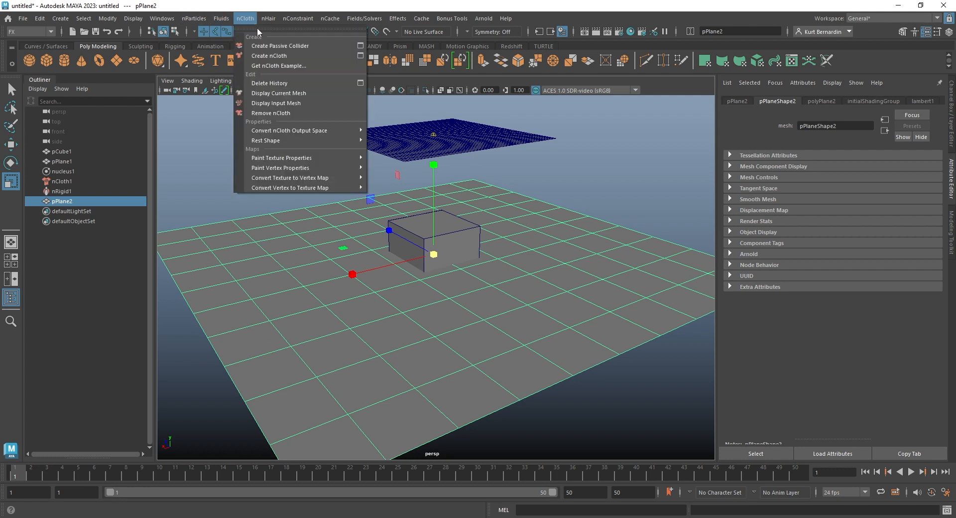
left_click(309, 46)
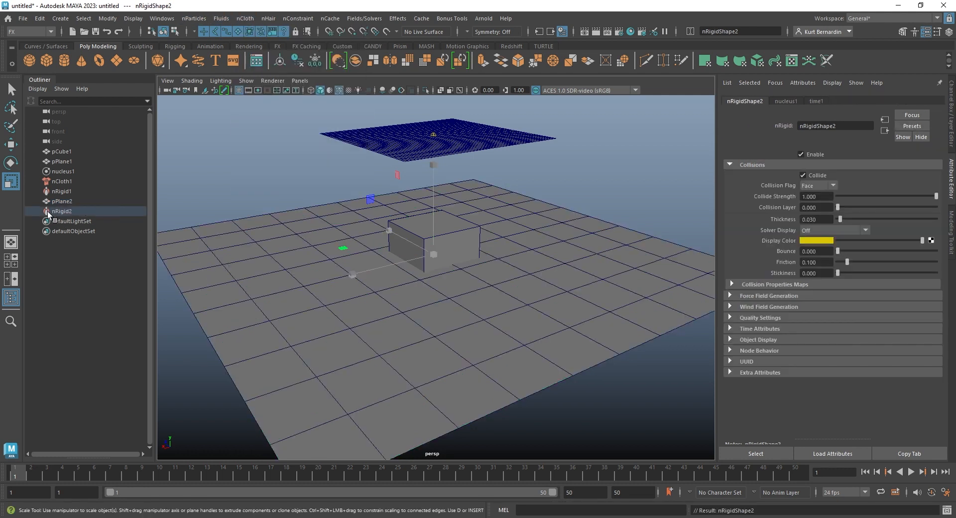
left_click(188, 176)
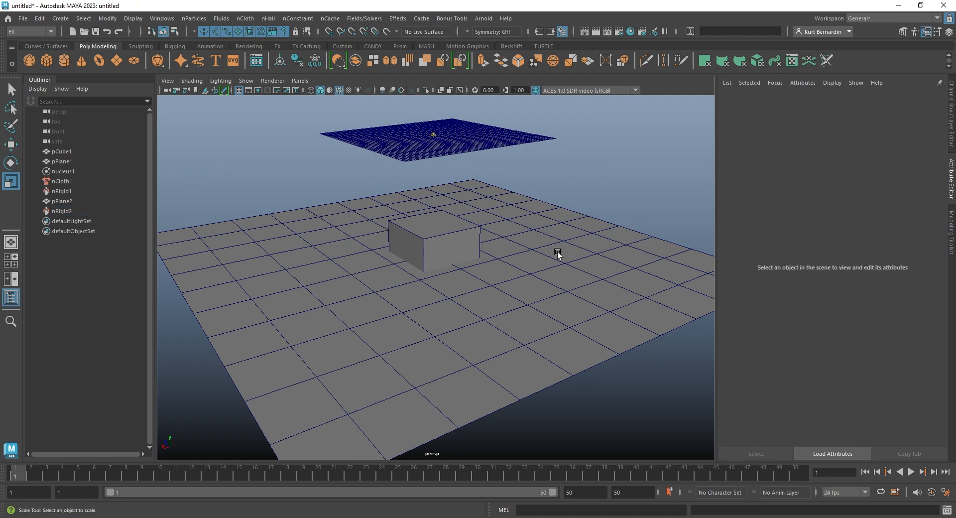
Play the simulation and inspect how the cloth drapes over the cube and settles on the floor.
left_click(912, 472)
left_click_drag(482, 319, 463, 285, "alt")
right_click_drag(463, 285, 542, 311, "alt")
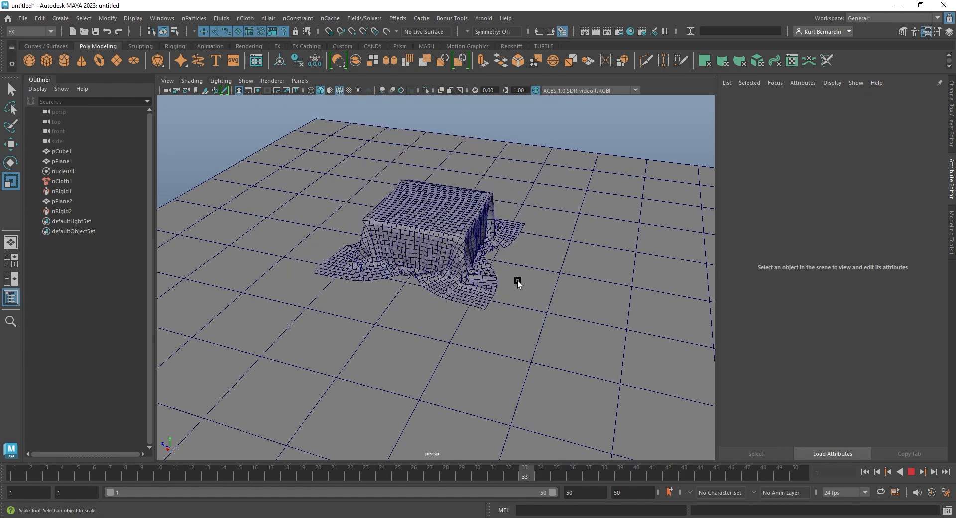
left_click_drag(516, 282, 501, 249, "alt")
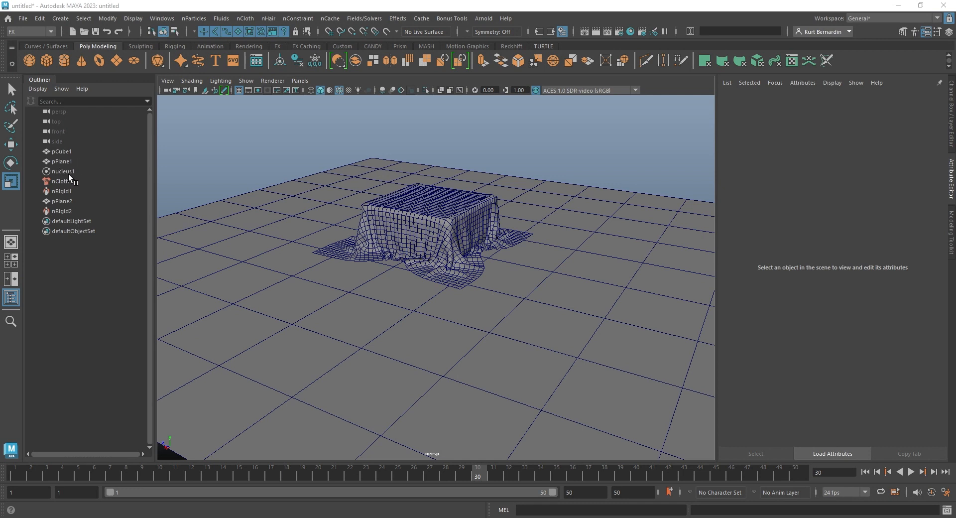
Play the simulation and try a Gravity Direction X of 0.5 on the nucleus1 solver.
left_click(67, 173)
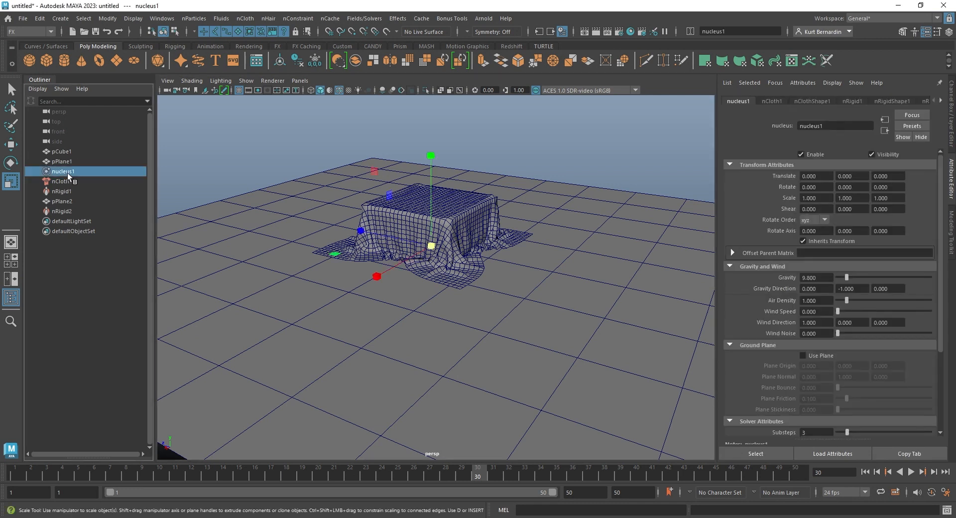
left_click(912, 472)
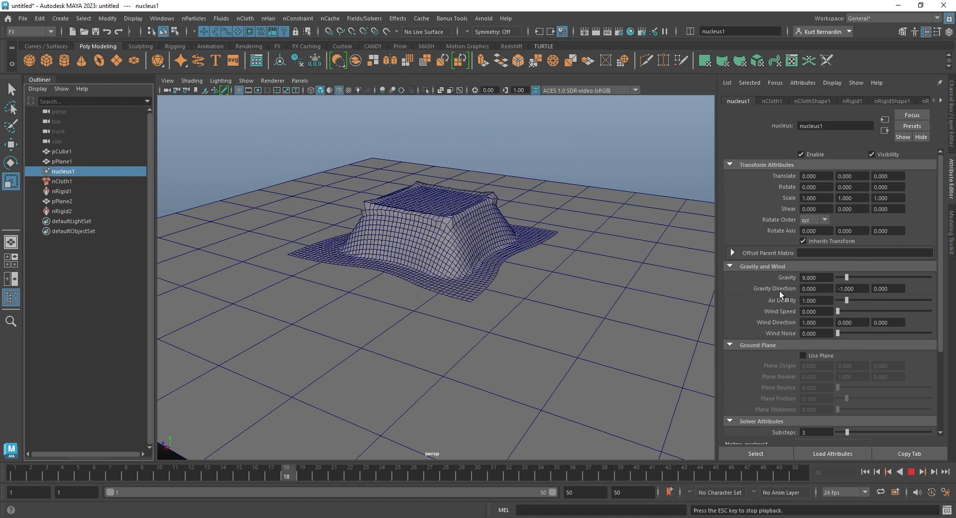
left_click(812, 289)
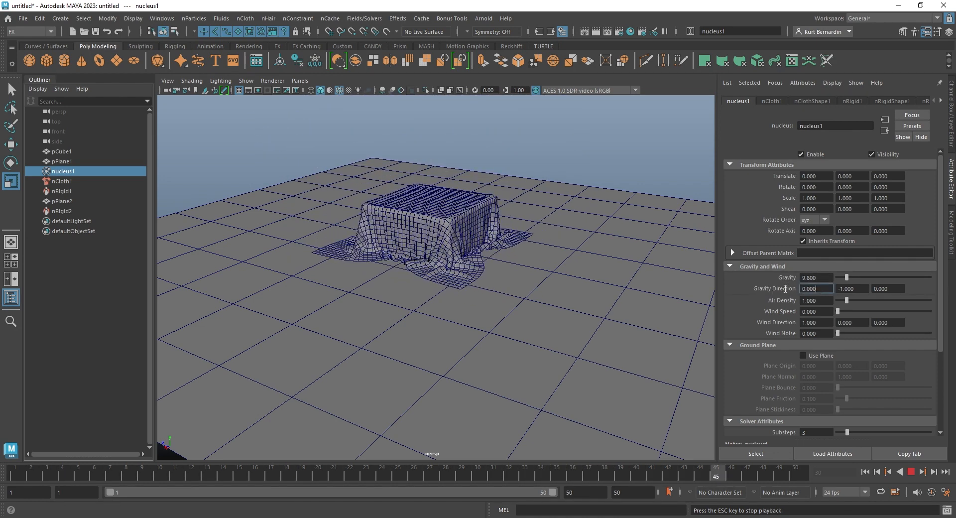
type("0.5")
key("Return")
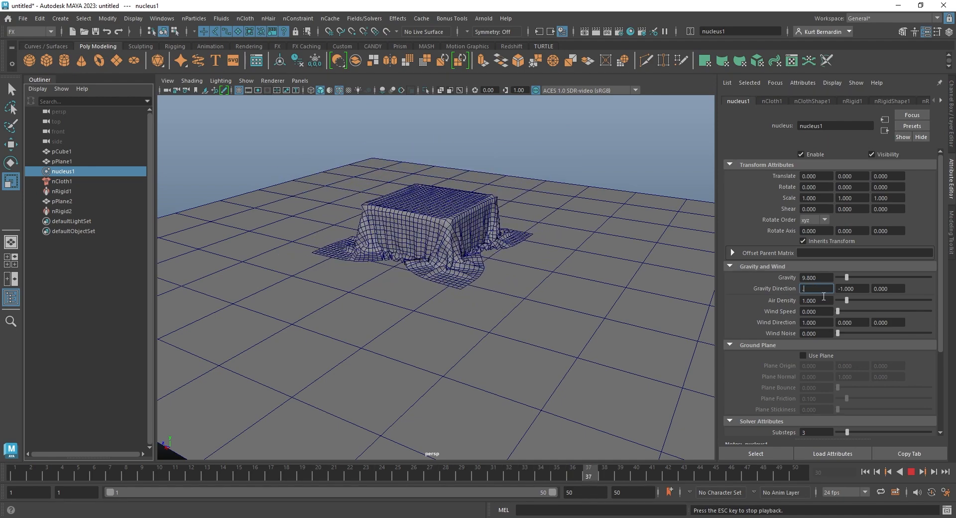
left_click_drag(441, 274, 343, 229, "alt")
scroll(343, 227, "down", 3)
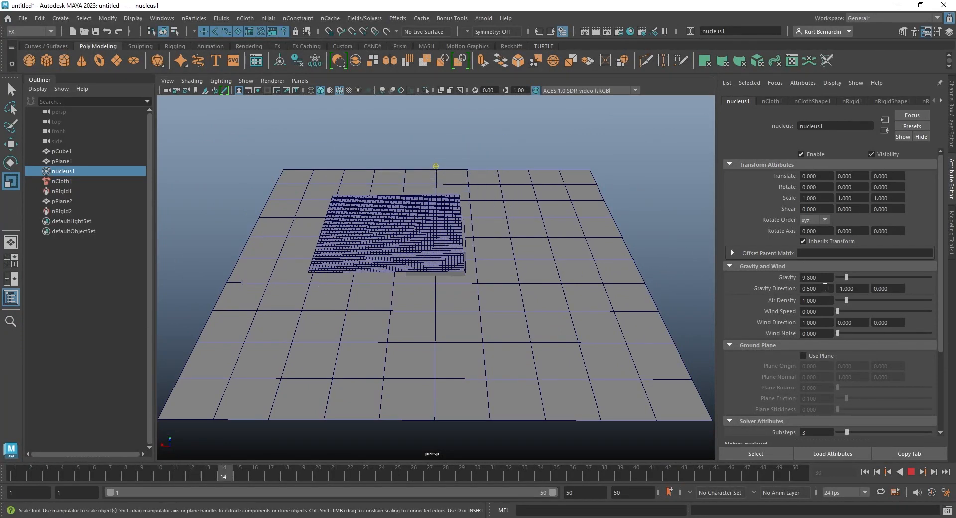
Try a Gravity Direction X of 2, stop the playback, and restore it to 0 at frame 1.
type("2")
key("Return")
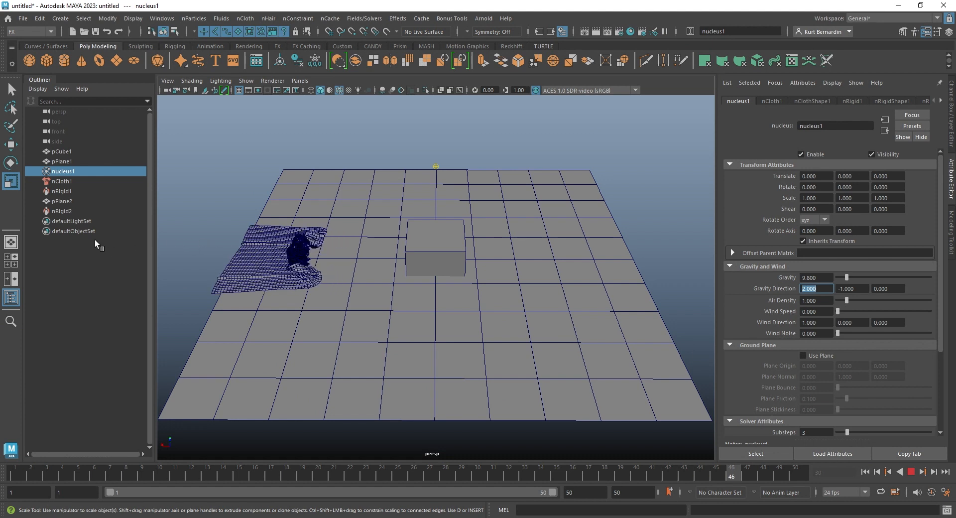
key("Escape")
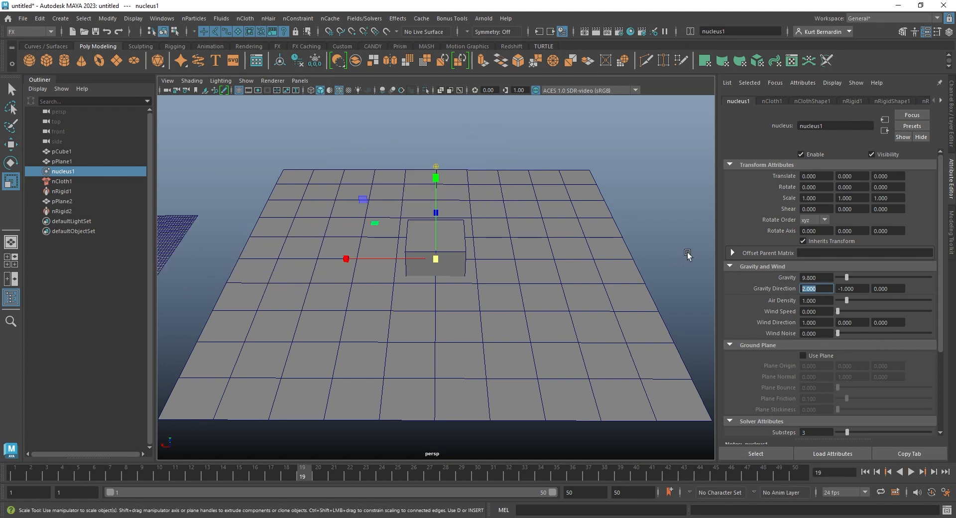
left_click(865, 472)
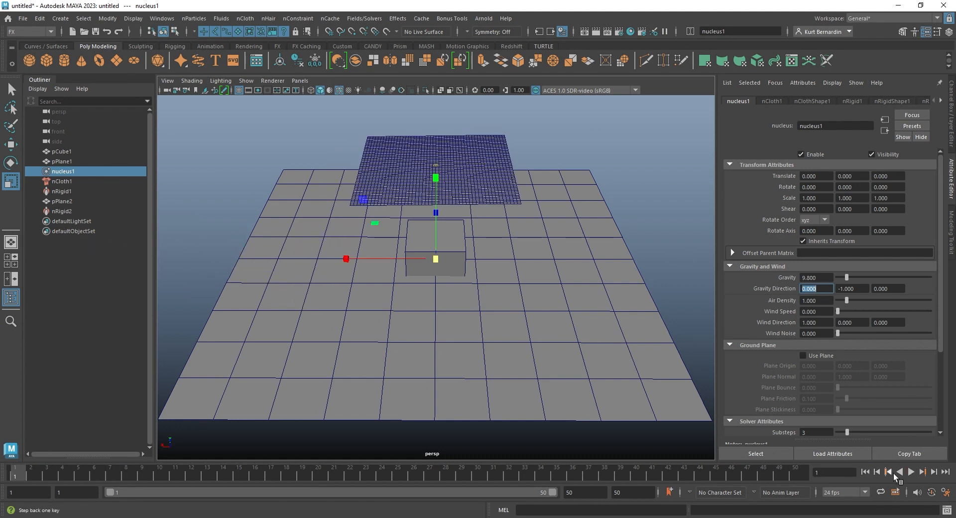
Play the simulation and set the solver's Wind Speed to 5 and Wind Direction X to 20.
left_click(911, 471)
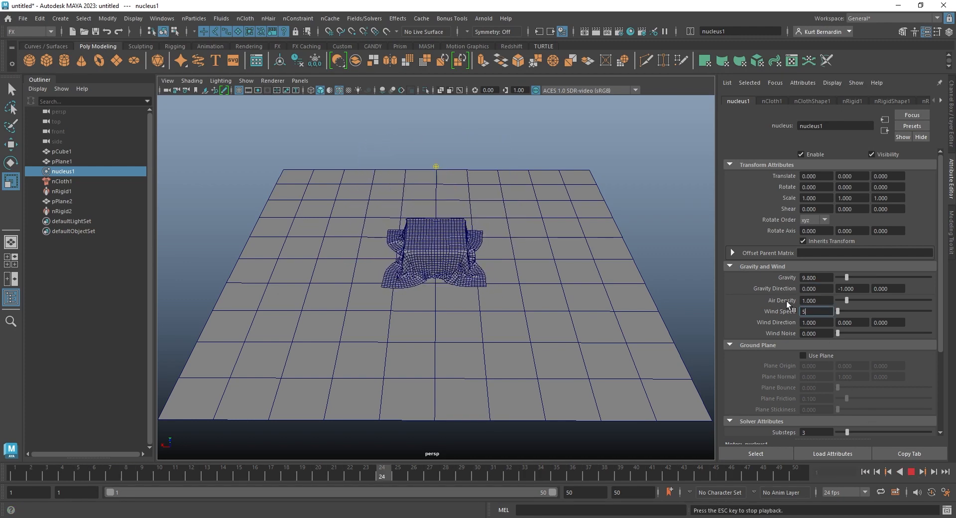
key("Tab")
type("5")
key("Return")
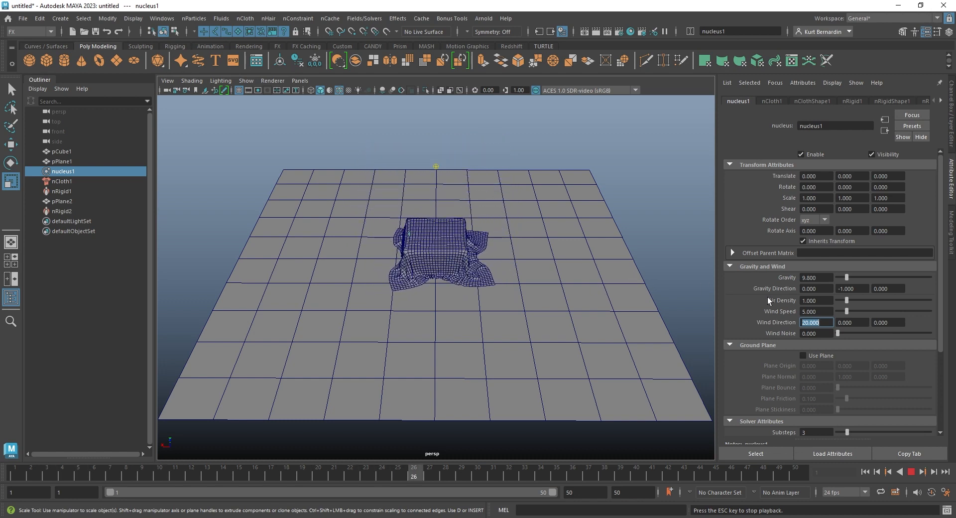
Set the solver's Wind Speed to 20 and view the wind pushing the draped cloth.
left_click(817, 311)
type("20")
key("Return")
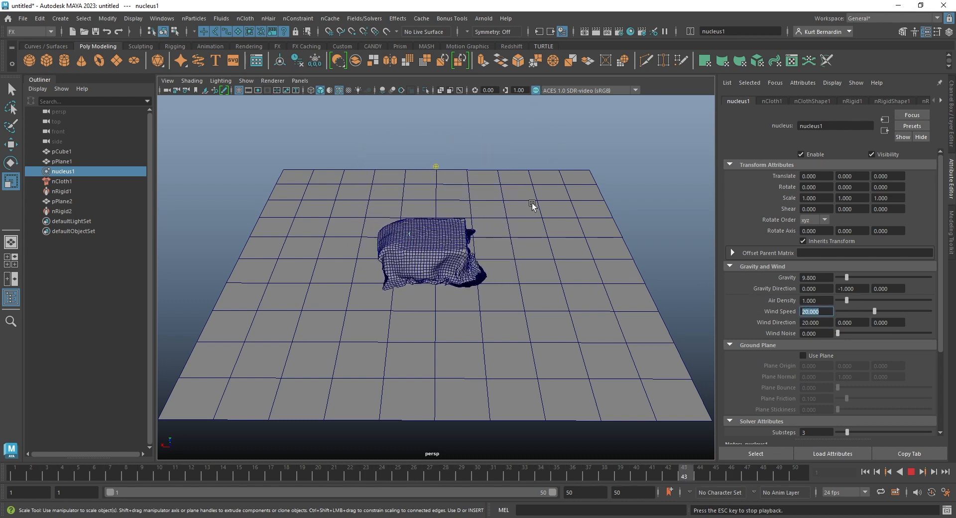
left_click_drag(532, 205, 495, 192, "alt")
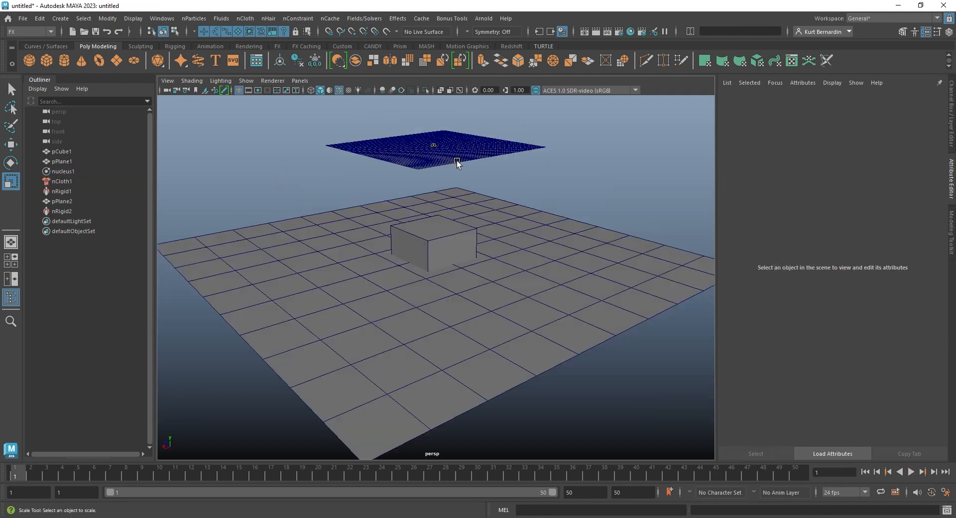
Rotate the cloth plane to a steep tilt above the cube and play the simulation to let it drape.
left_click_drag(456, 163, 465, 201, "alt")
right_click_drag(465, 201, 570, 236, "alt")
left_click(545, 175)
key("e")
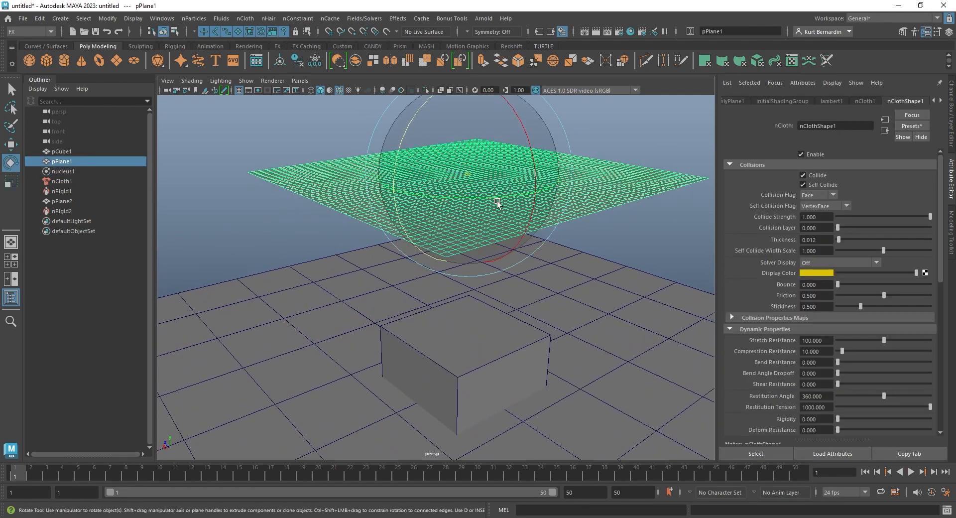
left_click_drag(476, 165, 510, 209)
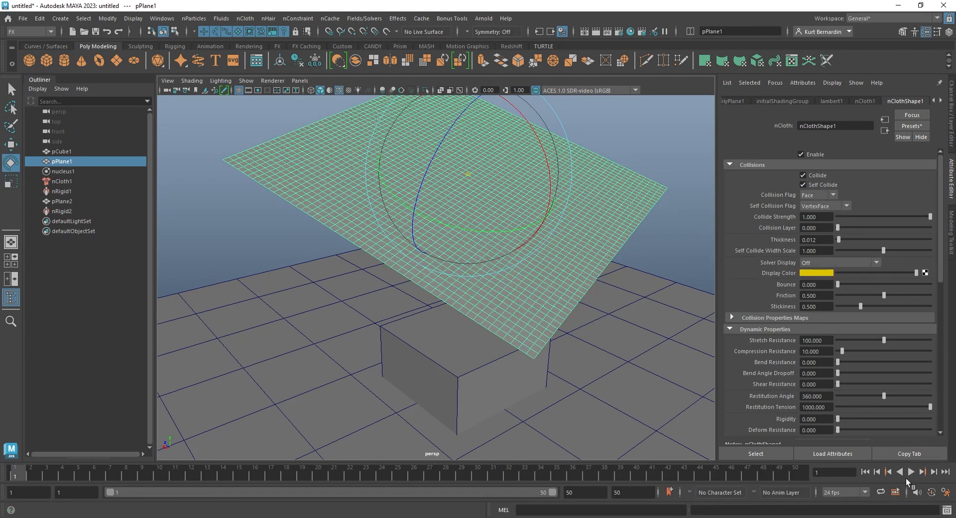
left_click(911, 471)
right_click_drag(572, 301, 493, 232, "alt")
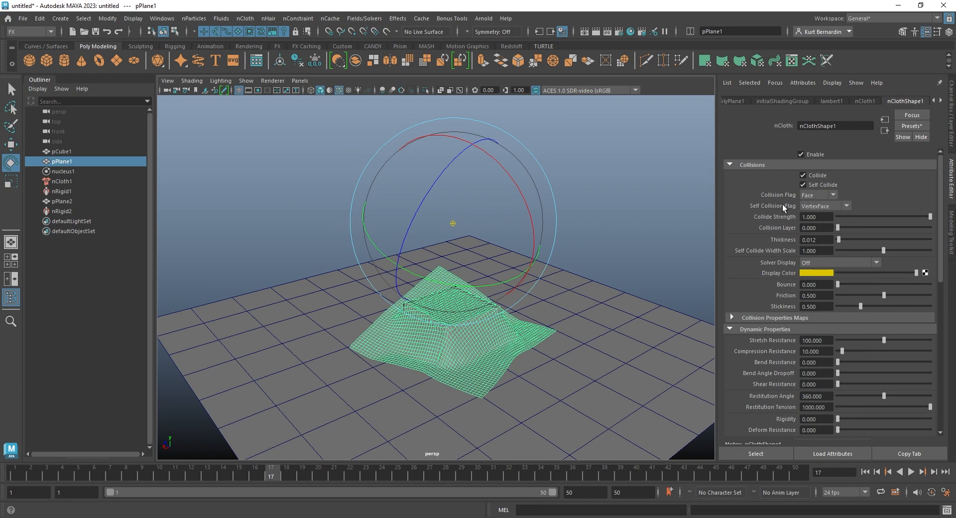
Replace the selected cloth's attributes with the silk preset and play the simulation from the first frame.
left_click_drag(356, 314, 387, 324, "alt")
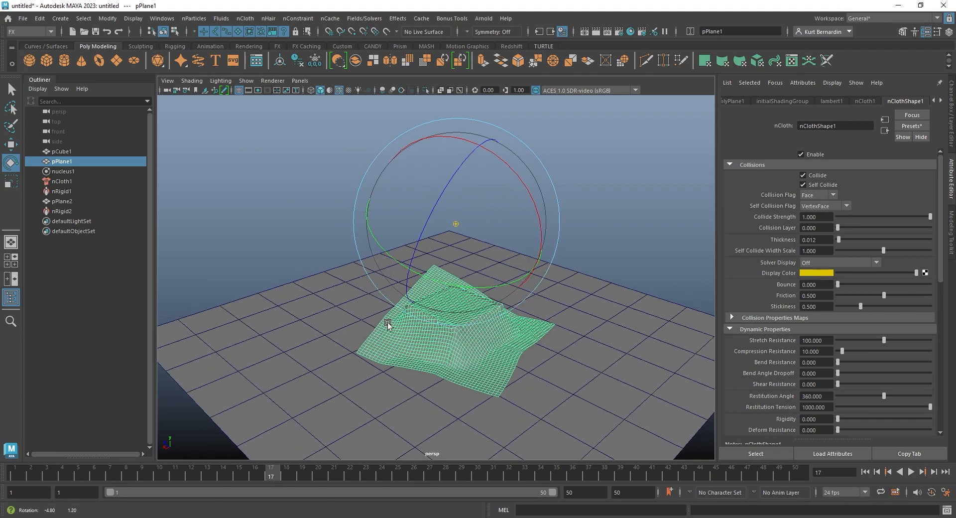
middle_click_drag(387, 324, 382, 293, "alt")
right_click_drag(381, 294, 466, 272, "alt")
left_click_drag(465, 273, 442, 267, "alt")
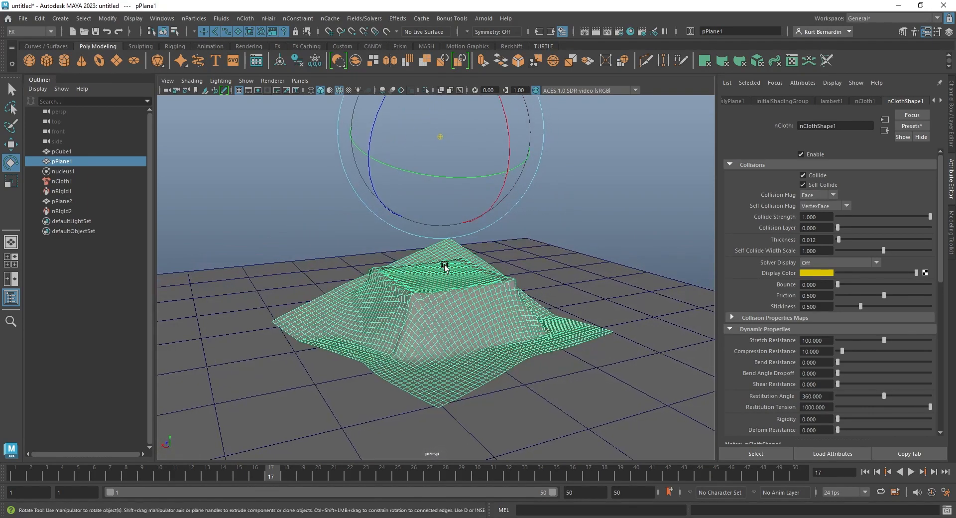
left_click(919, 124)
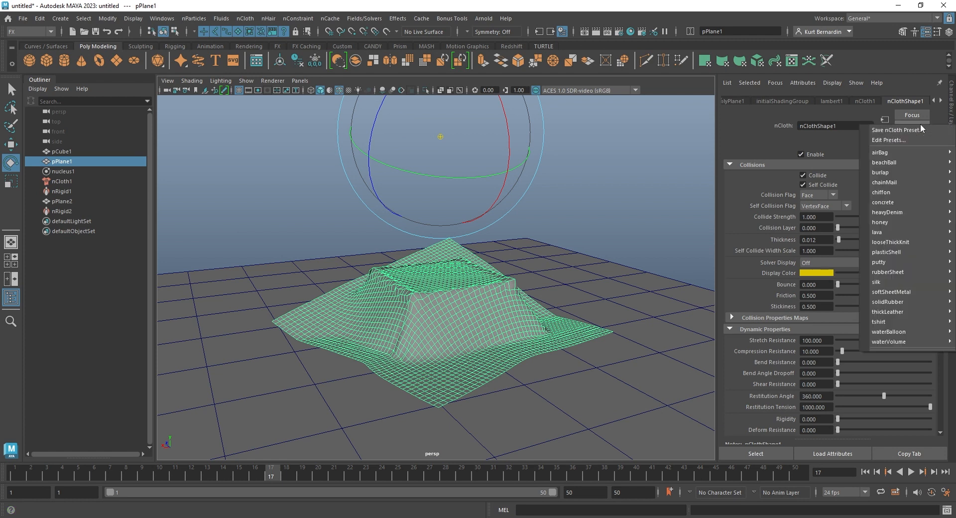
mouse_move(900, 166)
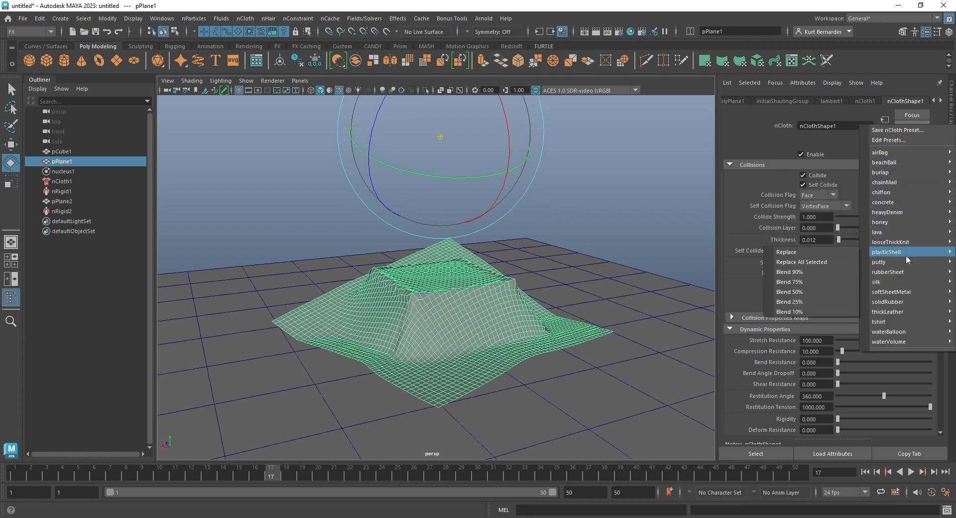
mouse_move(906, 266)
mouse_move(892, 282)
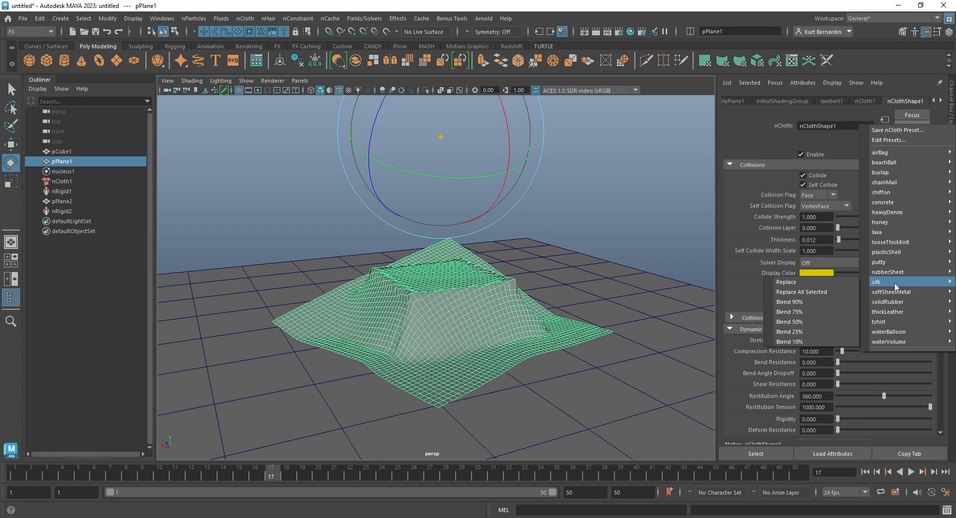
left_click(813, 293)
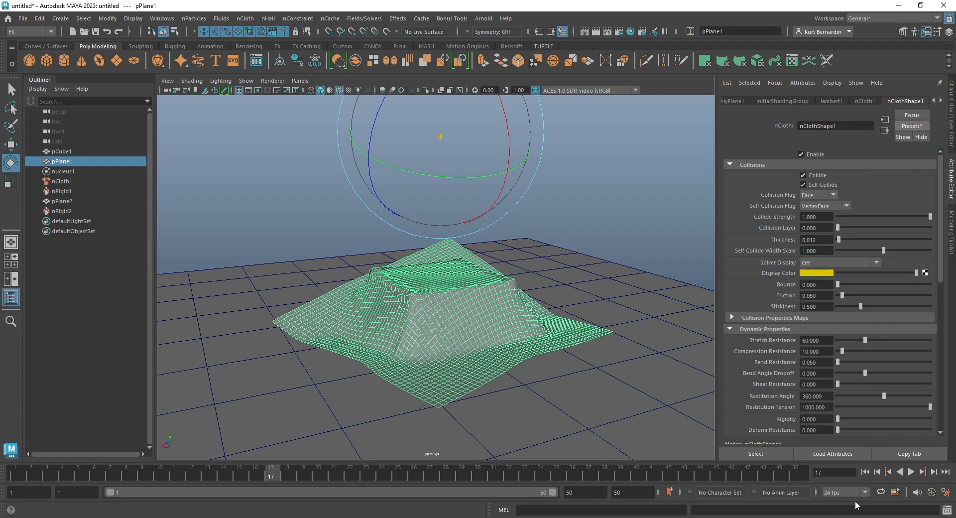
left_click(865, 472)
left_click(911, 472)
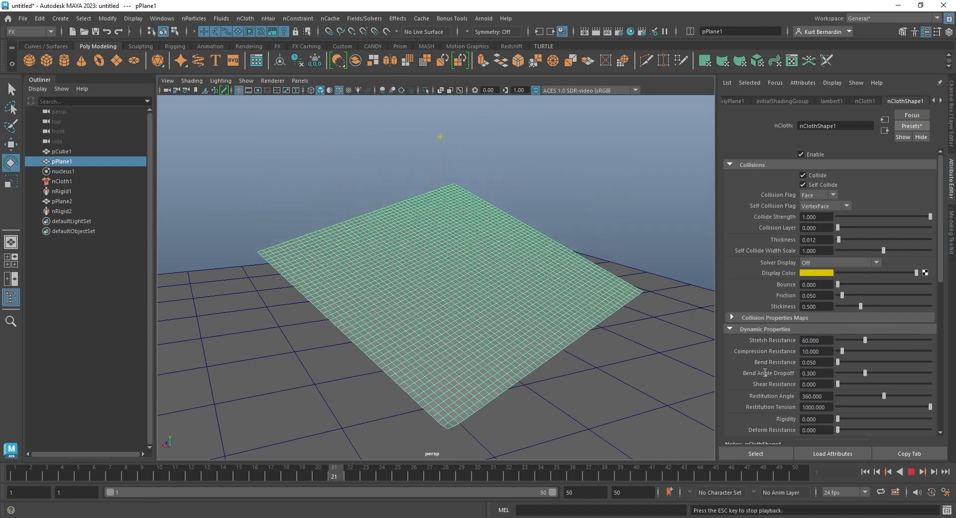
Select the group of vertices at the cloth's raised corner and add a Transform Constraint to them.
left_click(621, 184)
left_click_drag(519, 186, 557, 200, "alt")
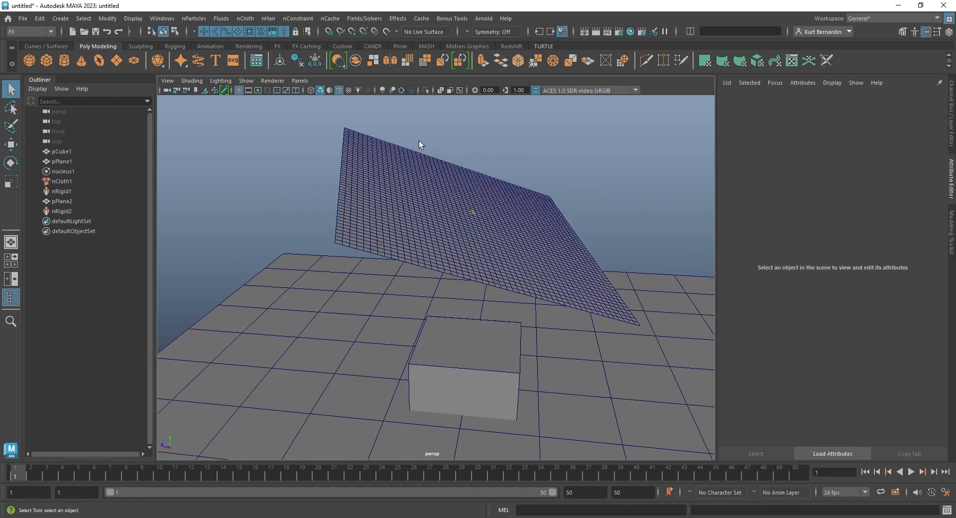
middle_click_drag(419, 143, 456, 164, "alt")
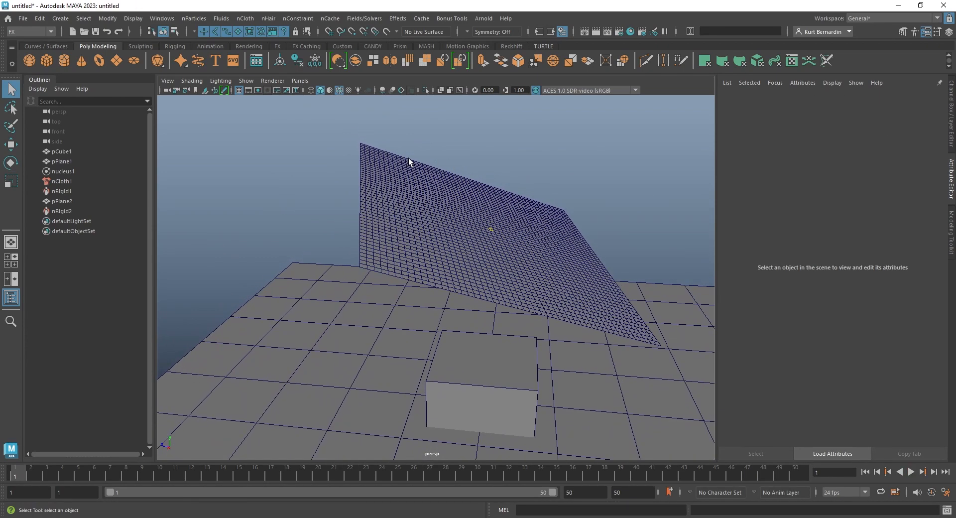
left_click(382, 167)
right_click_drag(357, 160, 382, 209, "alt")
right_click(365, 190)
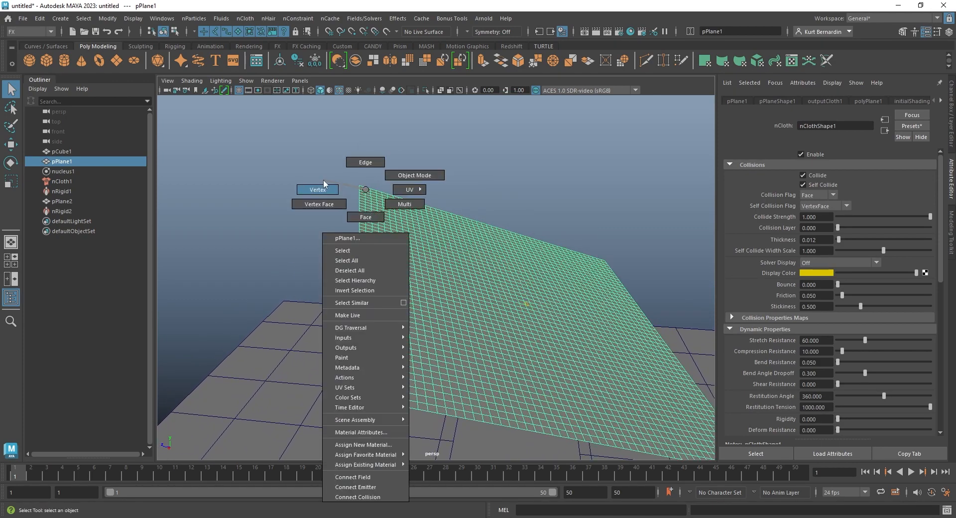
left_click(324, 185)
left_click(362, 186)
key("f")
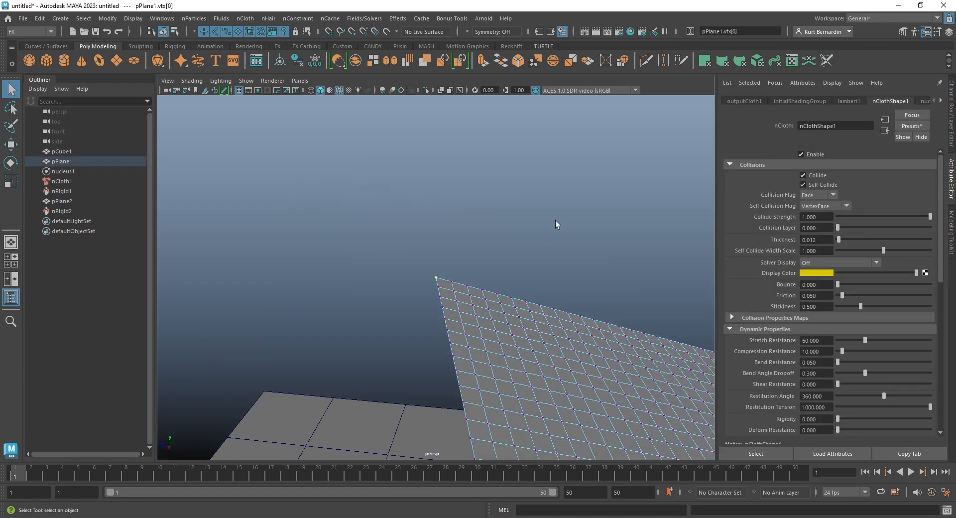
left_click_drag(557, 224, 473, 224, "alt")
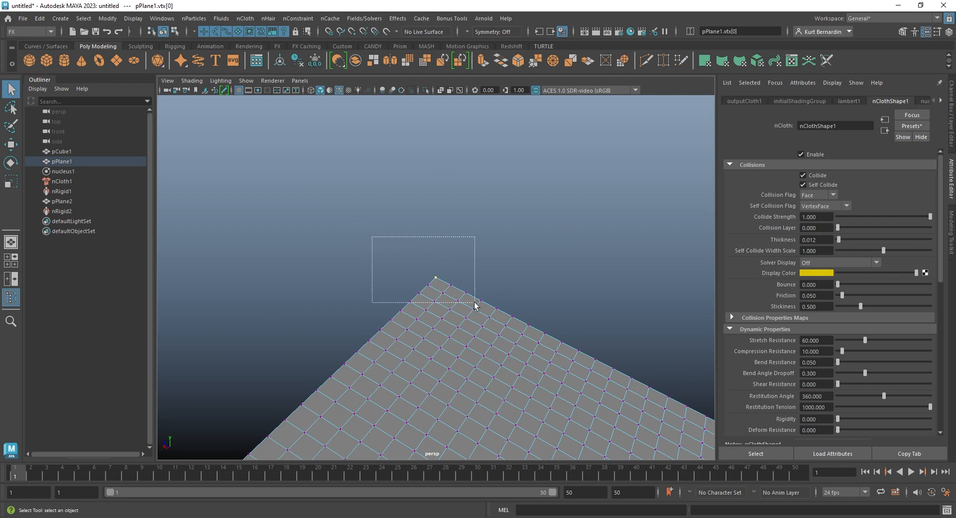
left_click(299, 18)
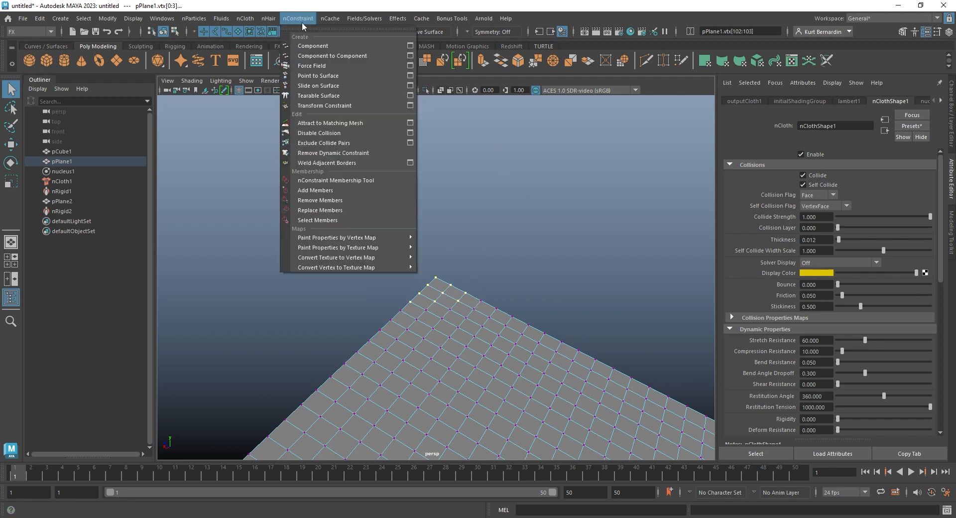
left_click(331, 107)
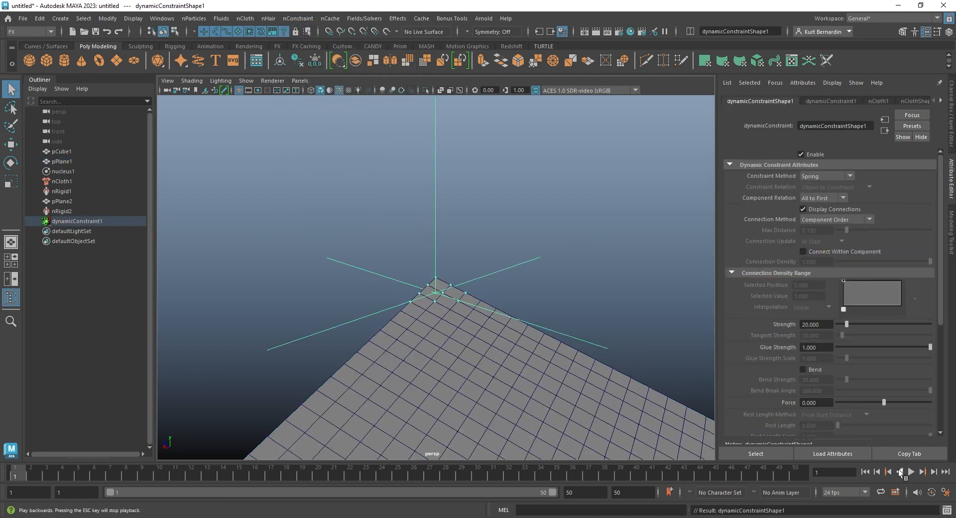
Play the simulation and examine how the cloth hangs from its constrained corner and falls over the cube.
left_click(910, 471)
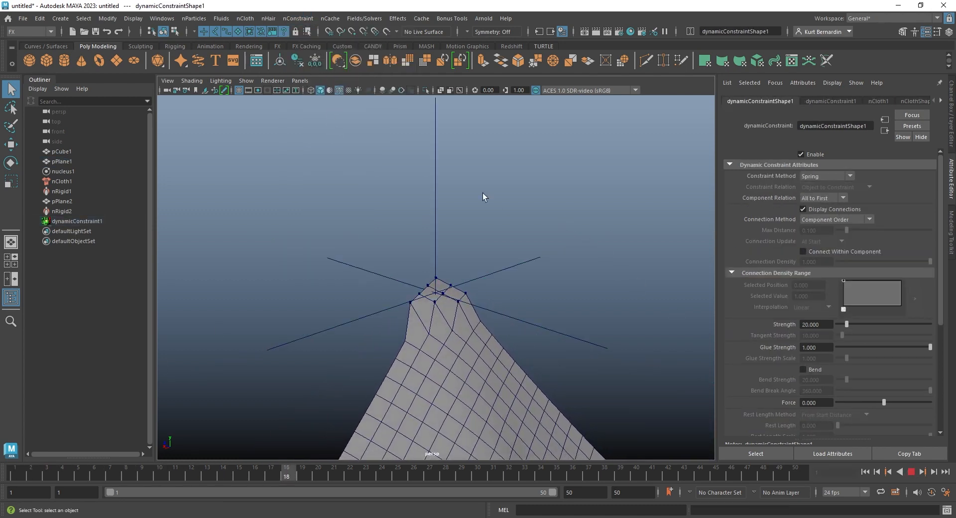
right_click_drag(266, 143, 190, 184, "alt")
middle_click_drag(476, 306, 462, 269, "alt")
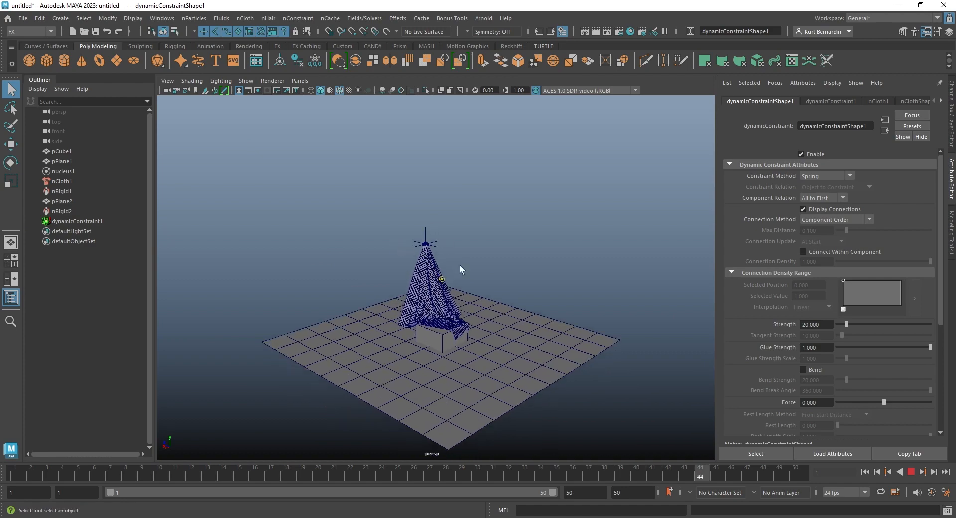
right_click_drag(462, 269, 511, 268, "alt")
left_click_drag(510, 268, 598, 248, "alt")
middle_click_drag(487, 214, 441, 177, "alt")
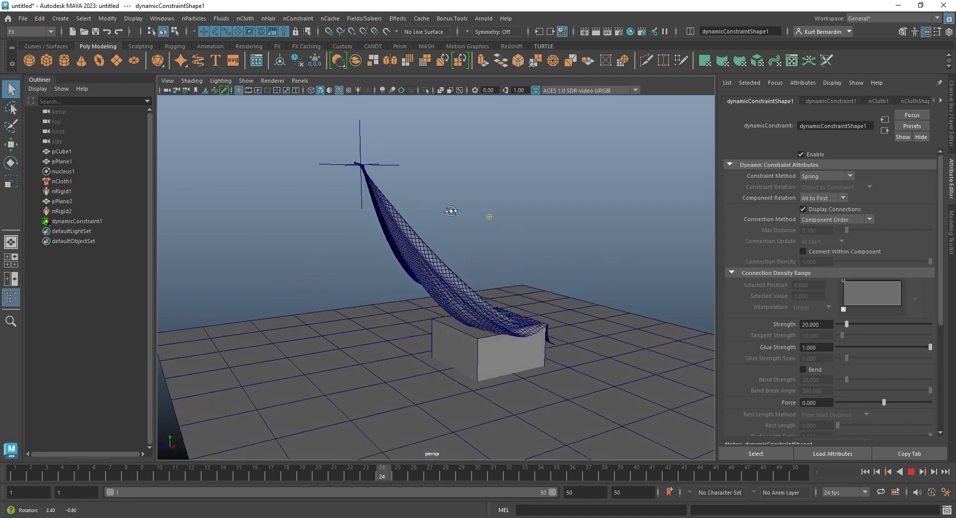
left_click_drag(450, 211, 423, 180, "alt")
mouse_move(376, 213)
left_mouse_down("alt")
mouse_move(398, 215)
mouse_move(390, 215)
left_mouse_up("alt")
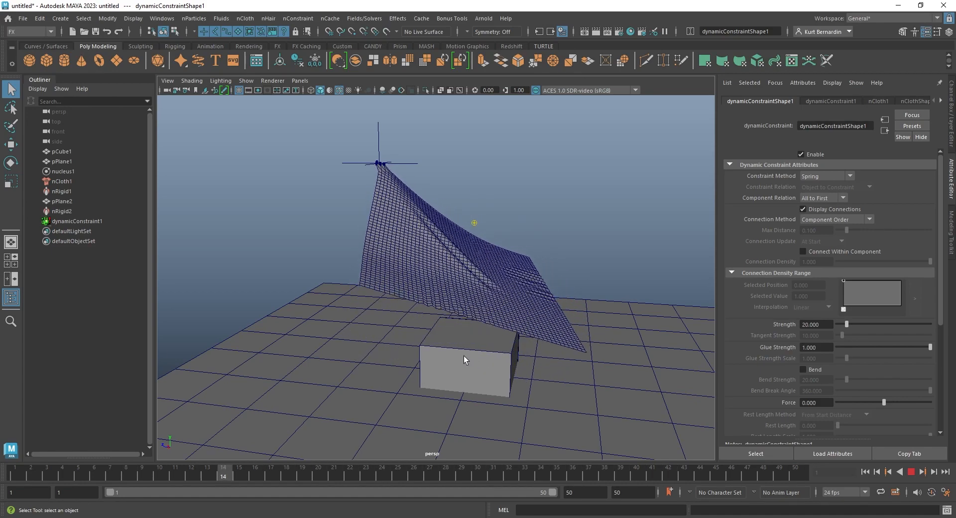
Set the playback end frame to 200 and play the simulation to about frame 64.
left_click(912, 472)
type("200")
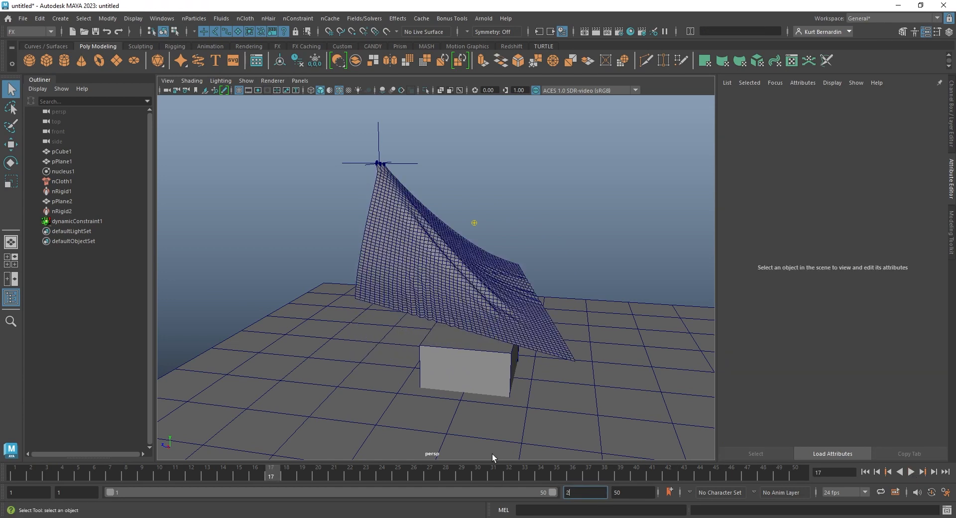
key("Return")
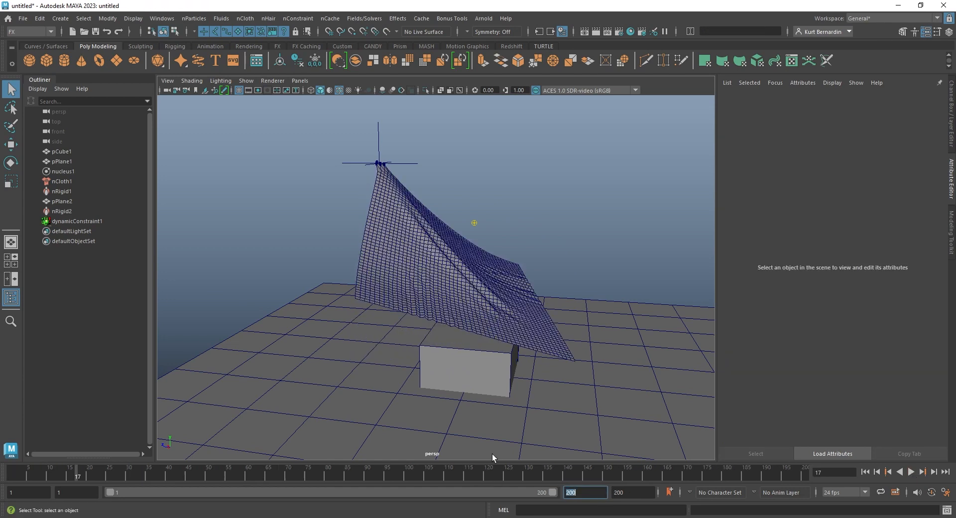
left_click(912, 472)
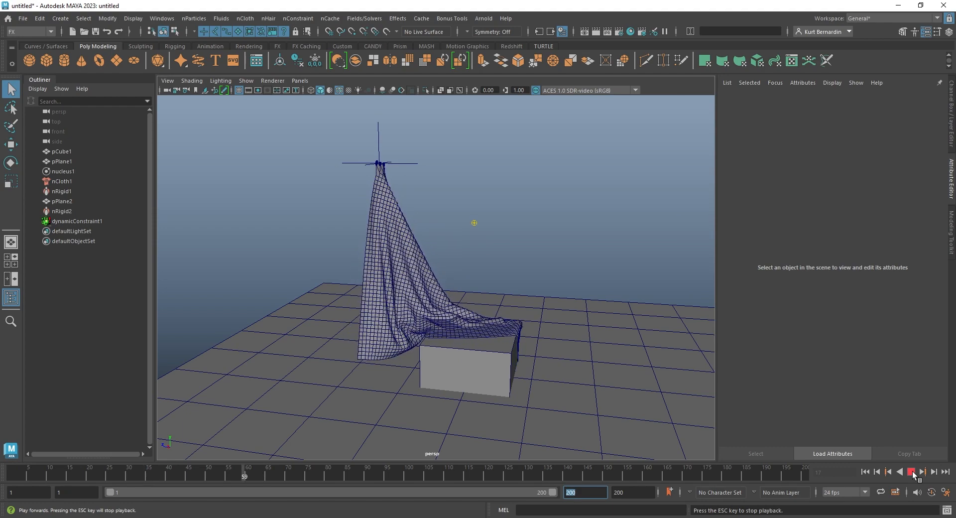
left_click(912, 472)
Duplicate the hanging cloth in its draped pose and move the copy sideways, clear of the original.
left_click_drag(408, 224, 362, 221, "alt")
left_click(471, 227)
key("w")
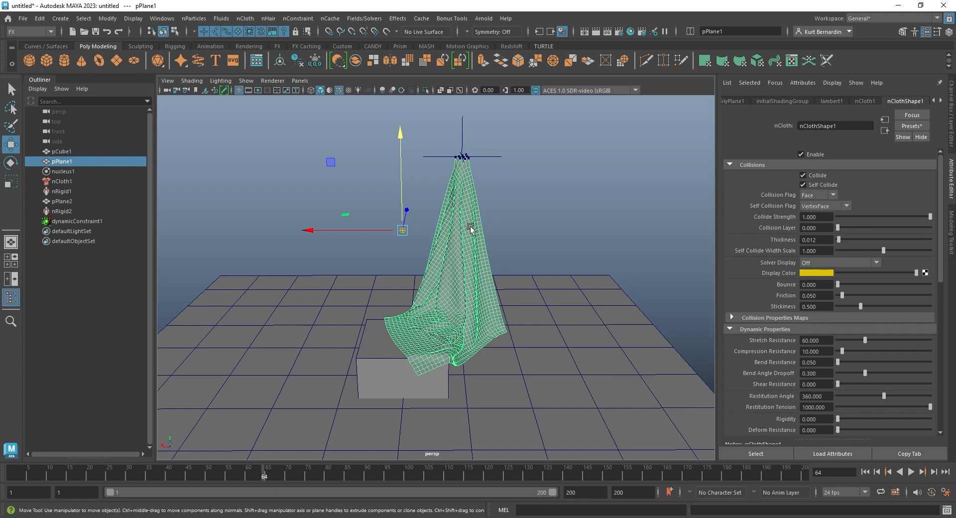
key("ctrl+d")
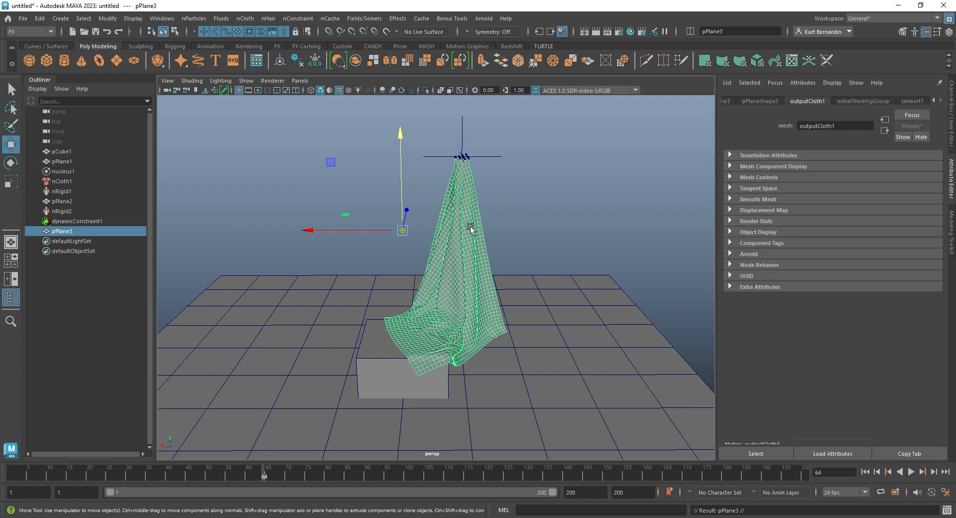
left_click_drag(401, 231, 553, 229)
left_click_drag(553, 228, 395, 225, "alt")
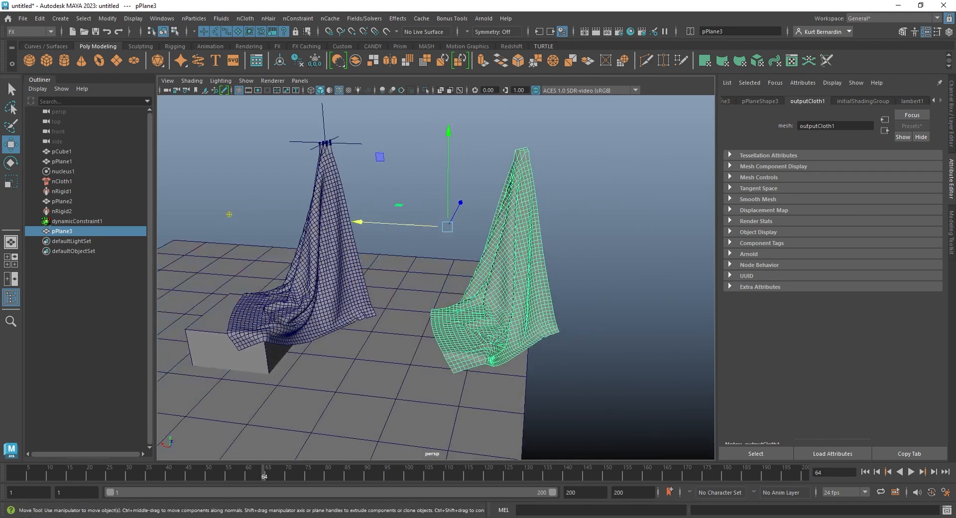
Return to frame 1, examine the static cloth copy, and replay the simulation to about frame 33.
left_click_drag(27, 482, 12, 479)
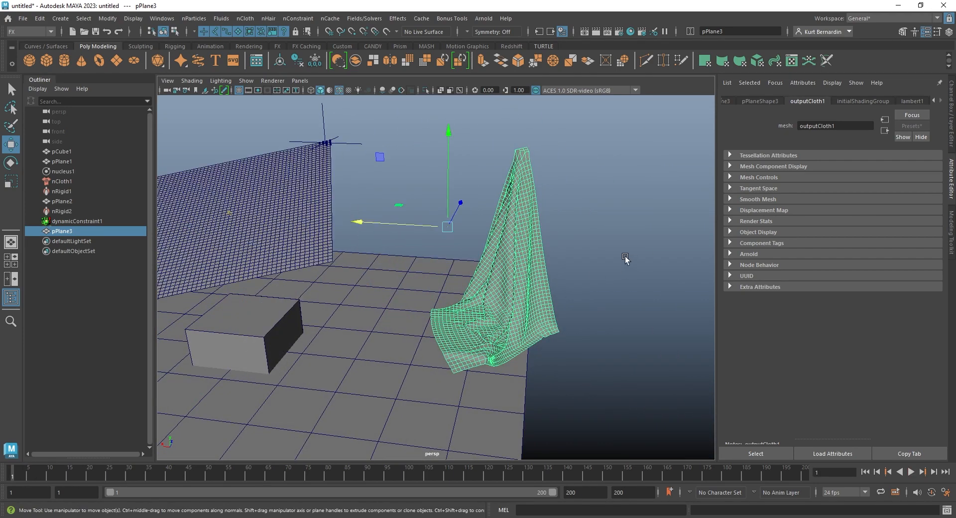
left_click(626, 259)
left_click_drag(626, 259, 853, 420, "alt")
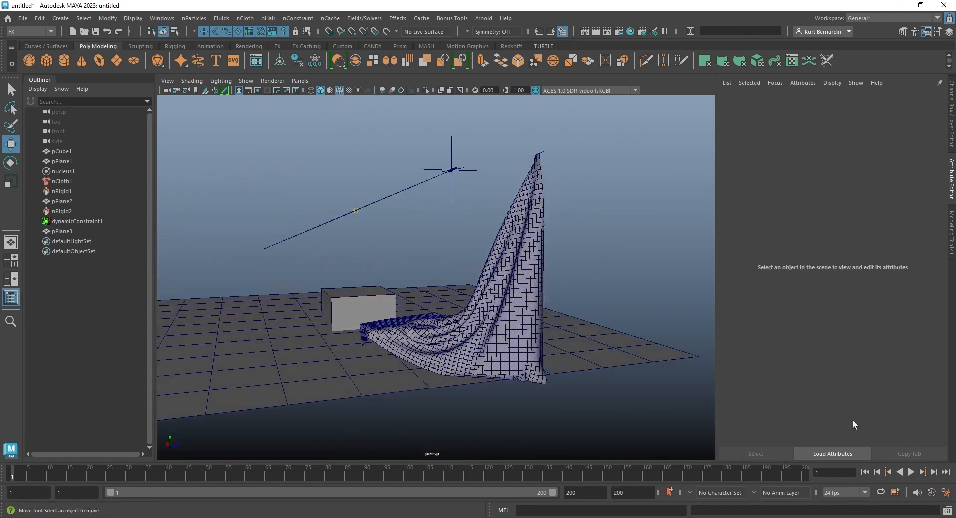
left_click_drag(487, 309, 630, 339, "alt")
left_click(911, 471)
middle_click_drag(432, 323, 516, 309, "alt")
Rotate the cube about its vertical axis, reposition it beneath the hanging cloth, and replay the simulation from frame 1.
left_click(346, 360)
key("e")
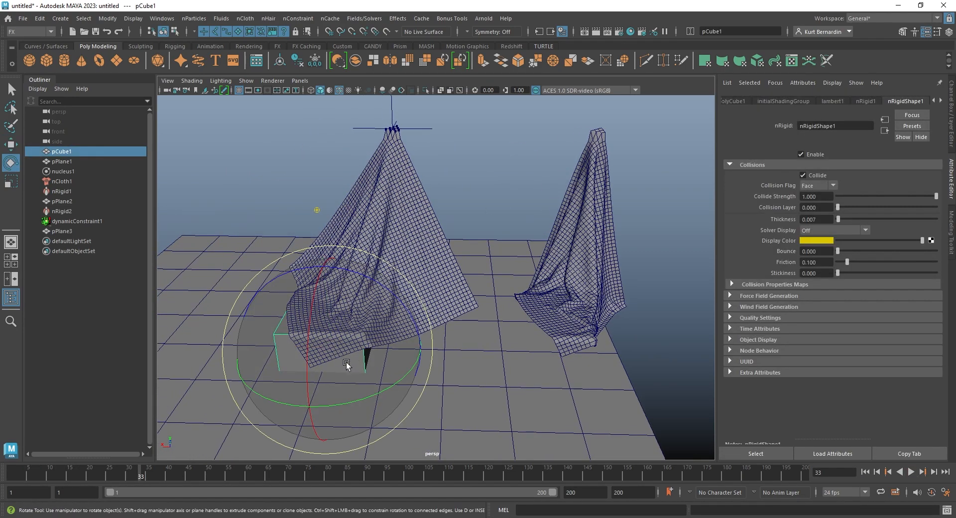
left_click_drag(379, 388, 408, 370)
key("w")
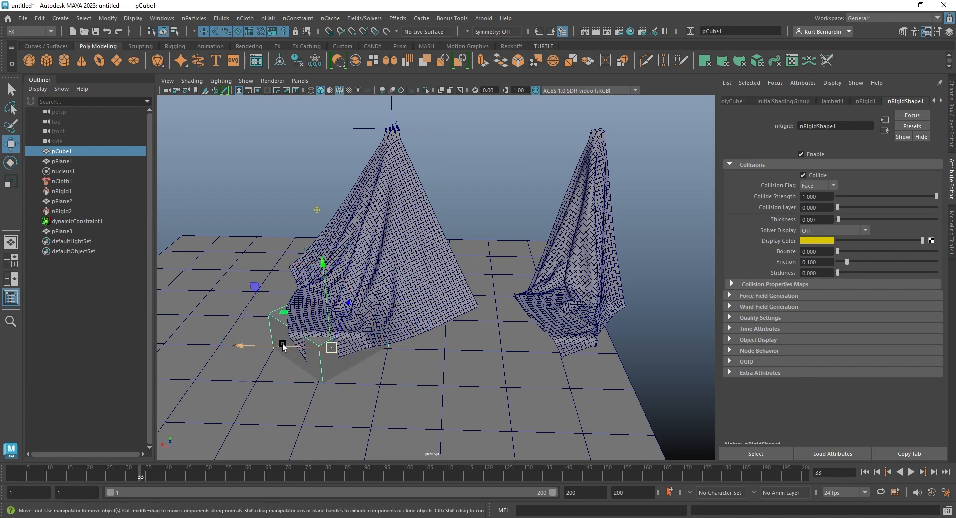
left_click_drag(330, 315, 370, 315)
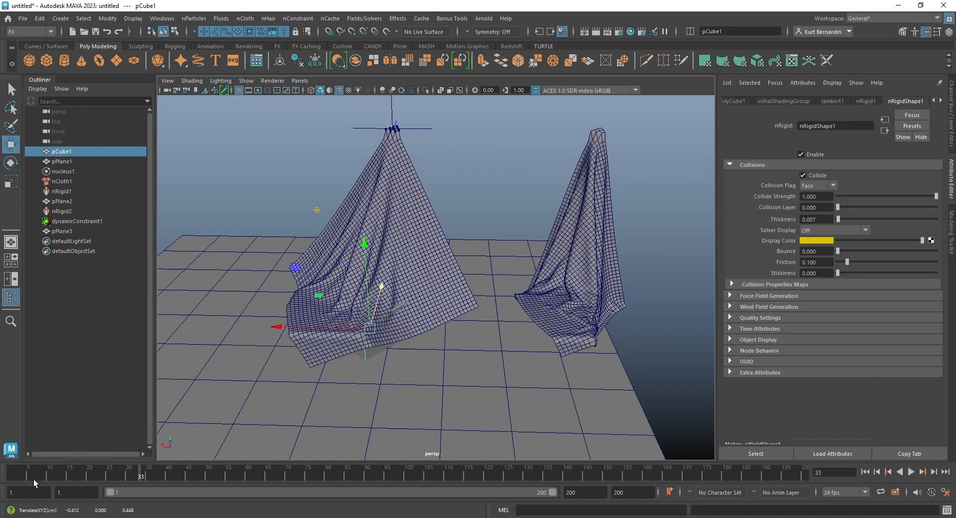
left_click(7, 478)
left_click(911, 472)
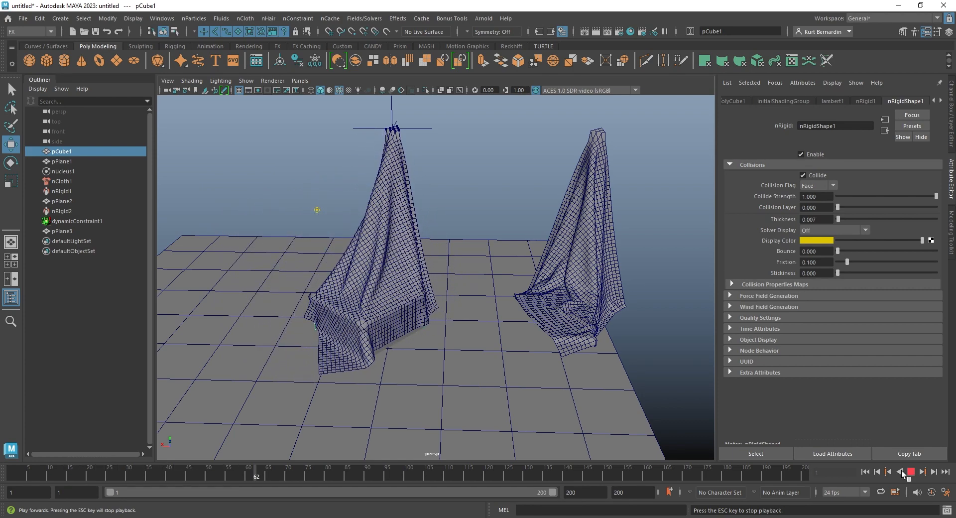
Duplicate the newly draped cloth at frame 62 and place the copy beyond the first one for comparison.
left_click(393, 214)
key("ctrl+d")
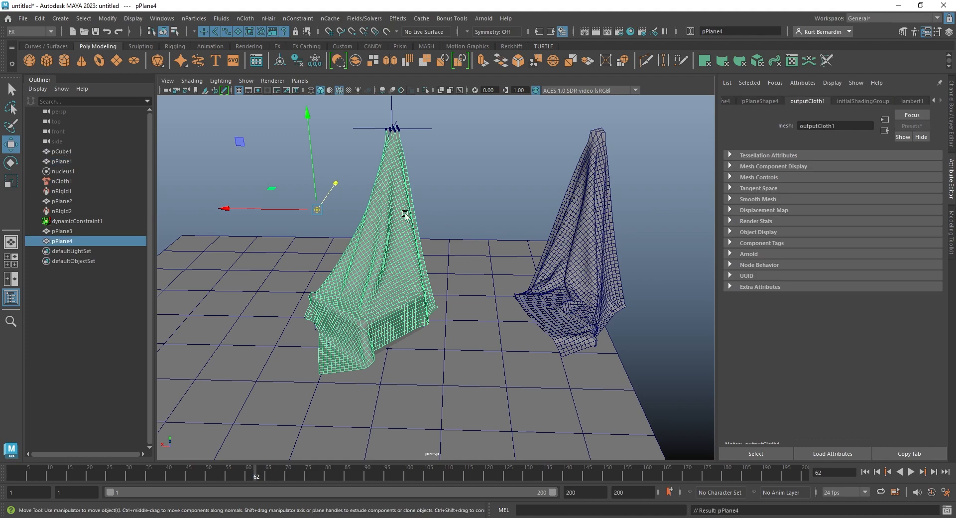
left_click_drag(287, 209, 604, 202)
middle_click_drag(604, 201, 477, 221, "alt")
left_click_drag(461, 231, 488, 234)
left_click(369, 183)
left_click_drag(449, 289, 389, 259, "alt")
right_click_drag(389, 259, 464, 275, "alt")
middle_click_drag(463, 275, 402, 214, "alt")
left_click_drag(401, 213, 470, 251, "alt")
right_click_drag(470, 251, 403, 185, "alt")
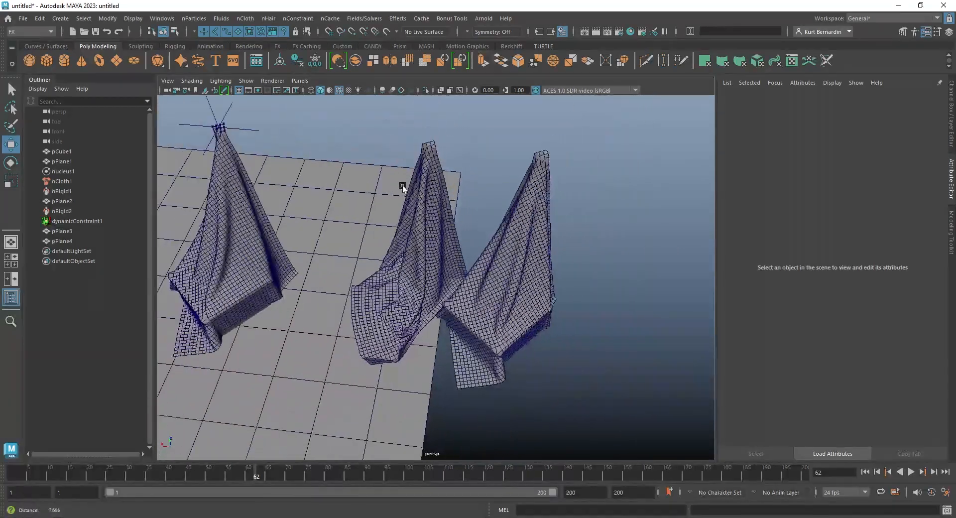